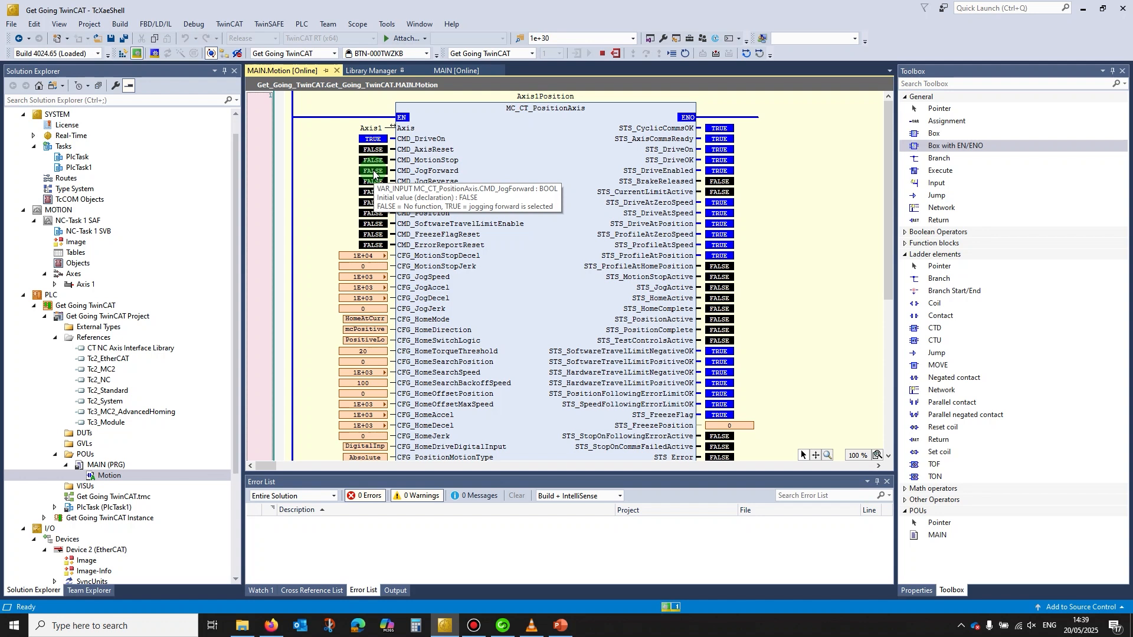
Set CFG_PositionMotionType of the Axis1Position block to AutoReciprocate and write the value to the PLC
{"action": "scroll", "coordinate": [538, 236], "scroll_direction": "down", "scroll_amount": 2}
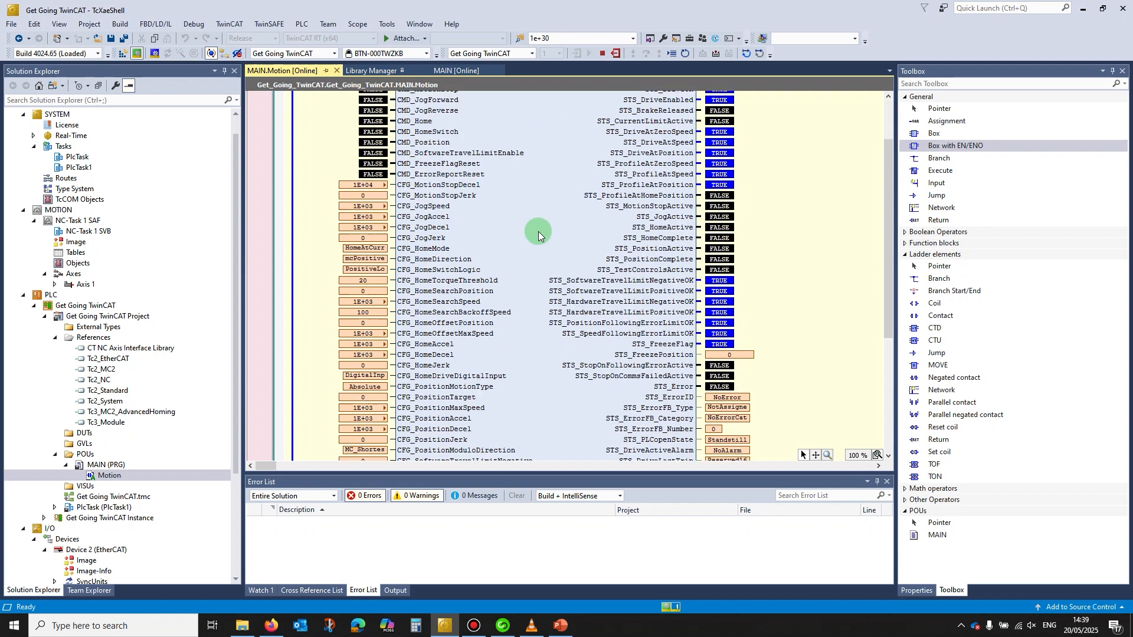
{"action": "scroll", "coordinate": [538, 232], "scroll_direction": "down", "scroll_amount": 2}
{"action": "scroll", "coordinate": [535, 232], "scroll_direction": "up", "scroll_amount": 3}
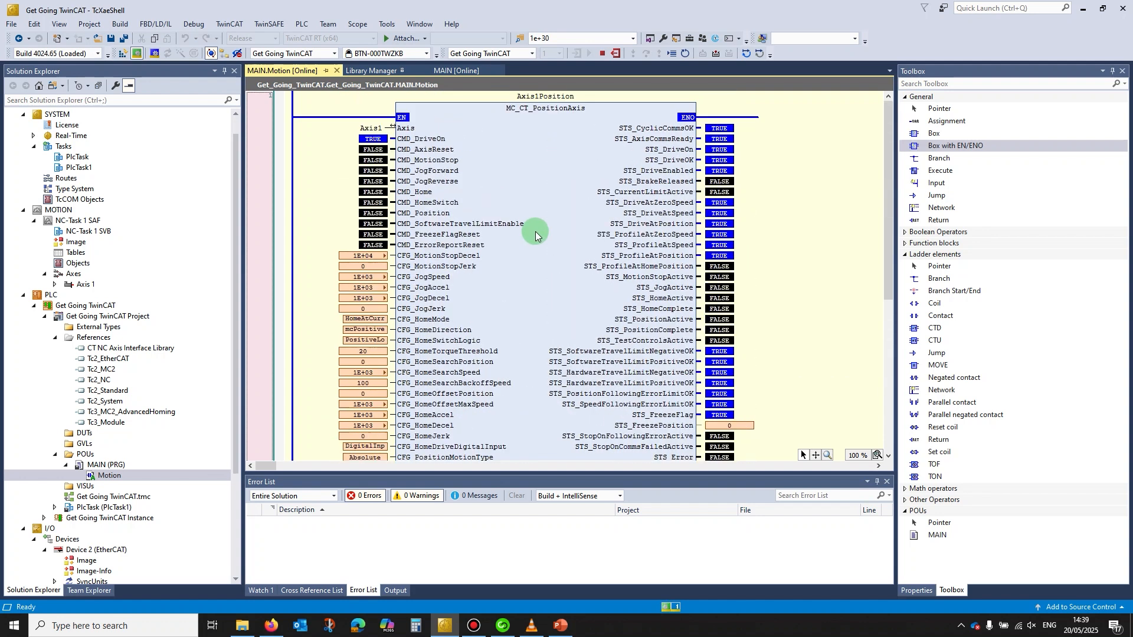
{"action": "scroll", "coordinate": [535, 232], "scroll_direction": "down", "scroll_amount": 3}
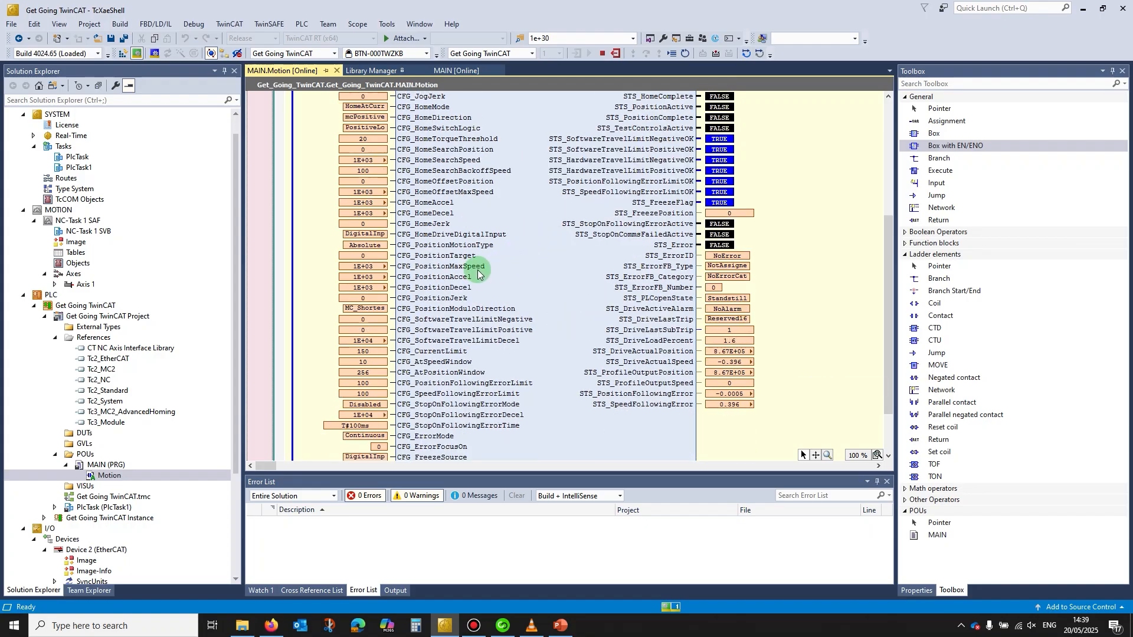
{"action": "double_click", "coordinate": [370, 248]}
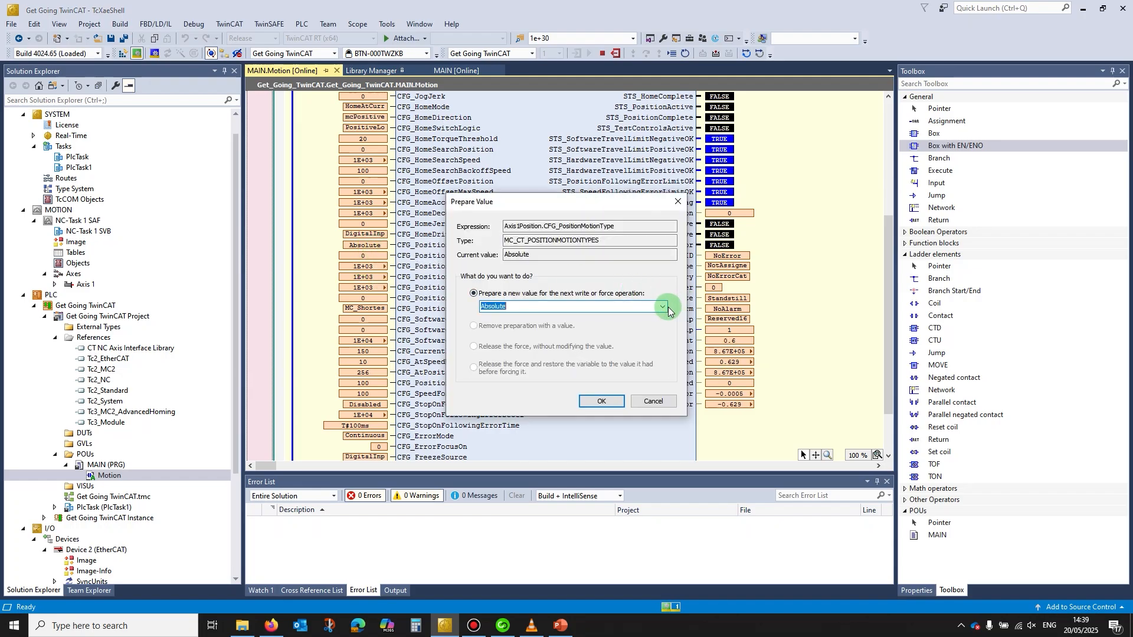
{"action": "left_click", "coordinate": [665, 308]}
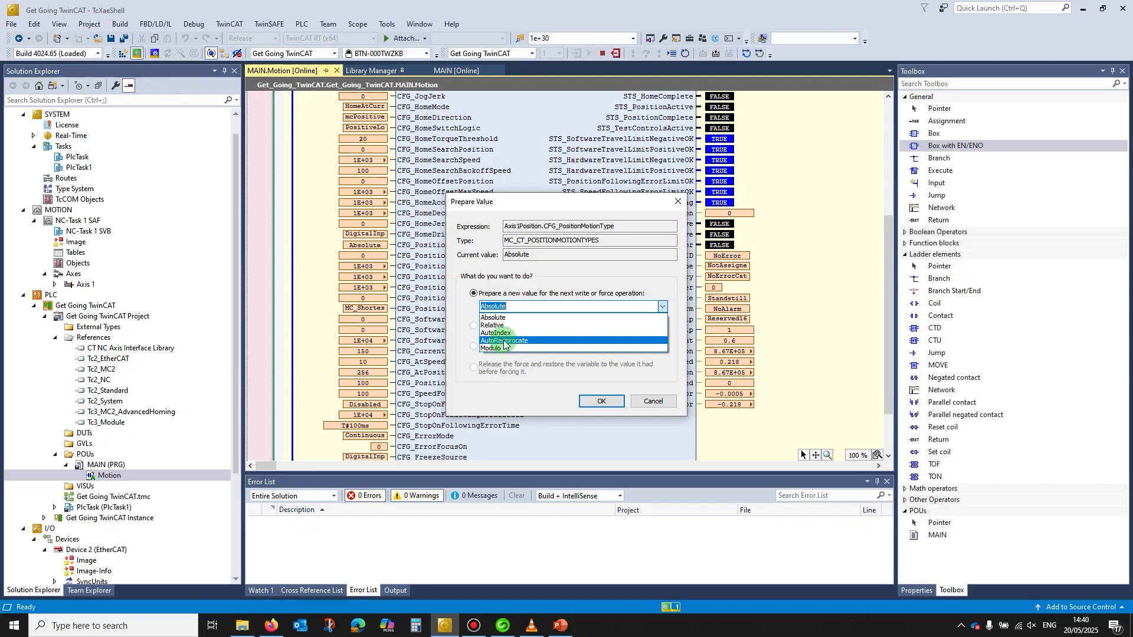
{"action": "left_click", "coordinate": [502, 341]}
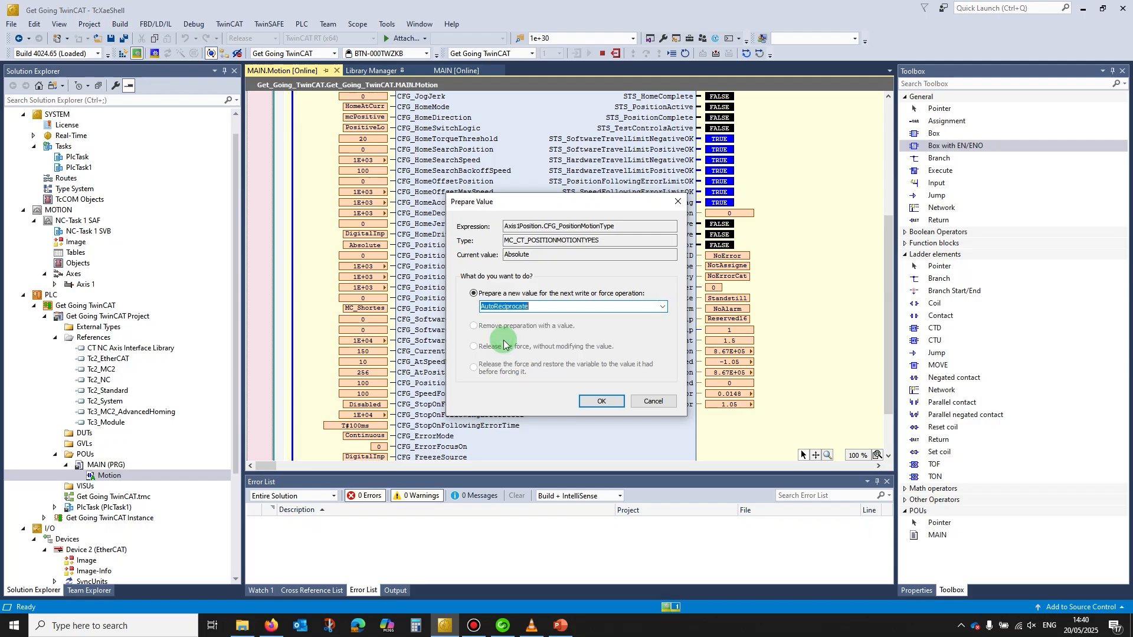
{"action": "left_click", "coordinate": [599, 401]}
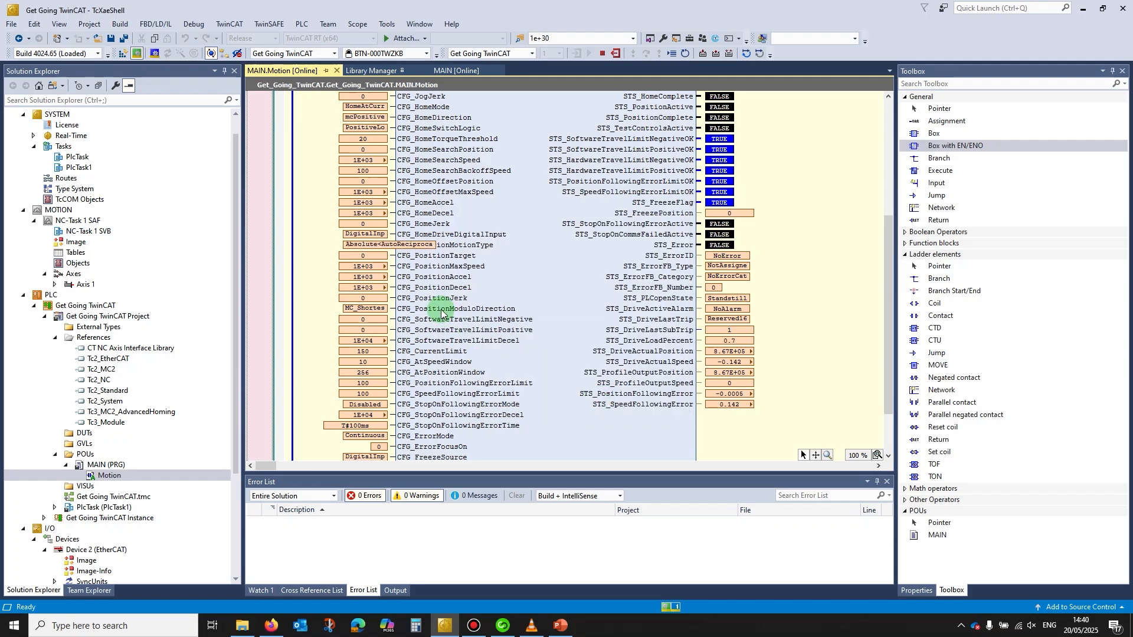
{"action": "left_click", "coordinate": [730, 54]}
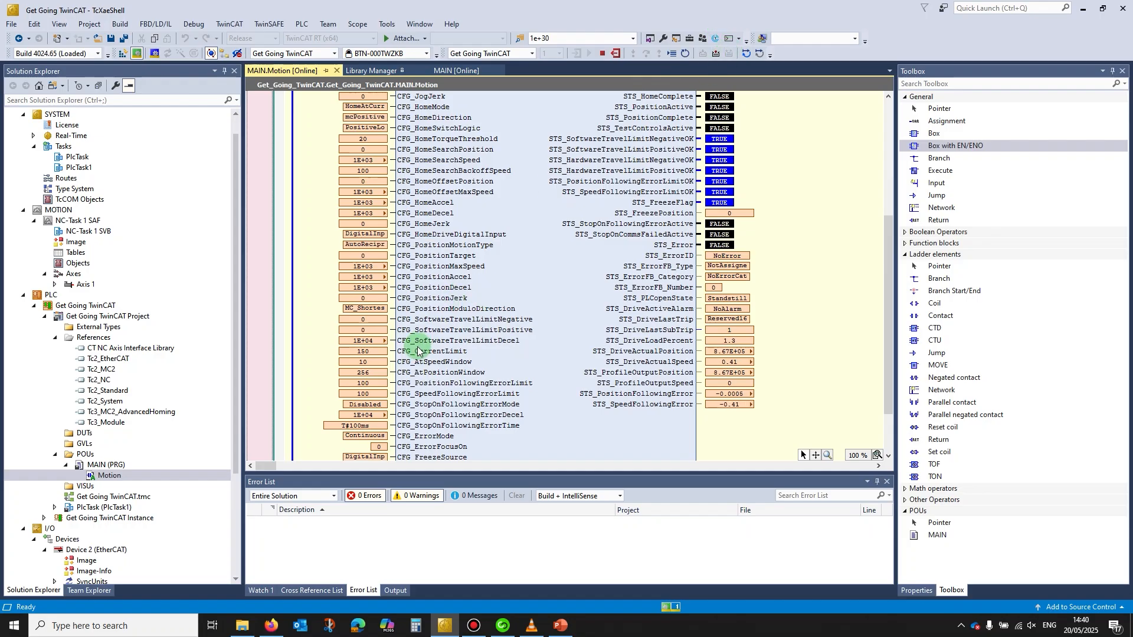
Prepare a new value of 2000 for CFG_PositionTarget on the Axis1Position block
{"action": "double_click", "coordinate": [366, 256]}
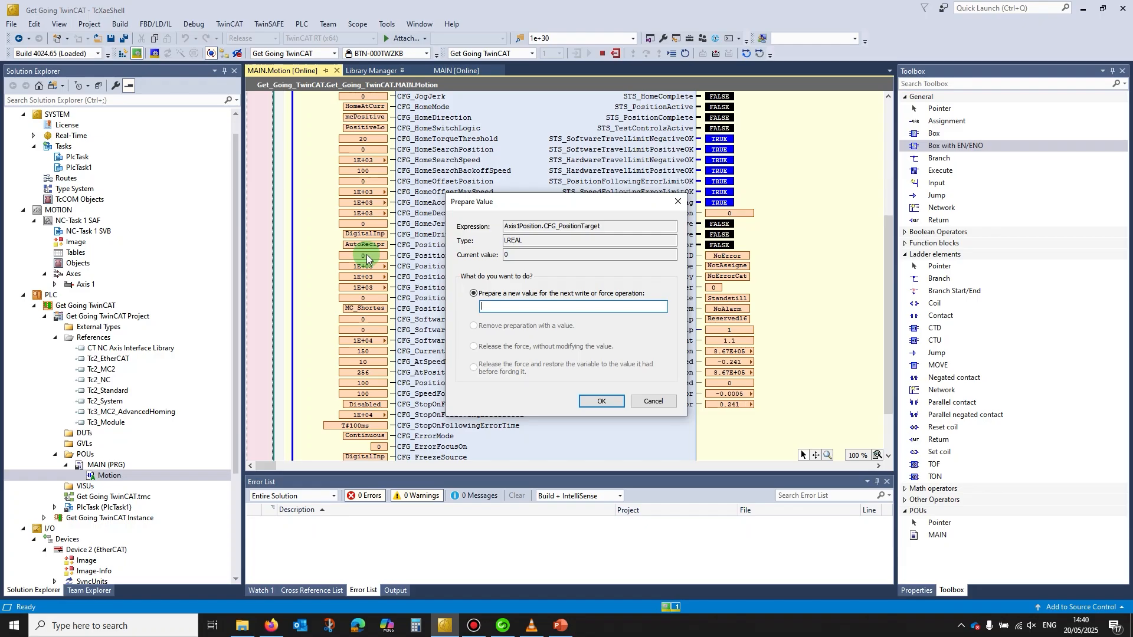
{"action": "type", "text": "2000"}
{"action": "left_click", "coordinate": [597, 401]}
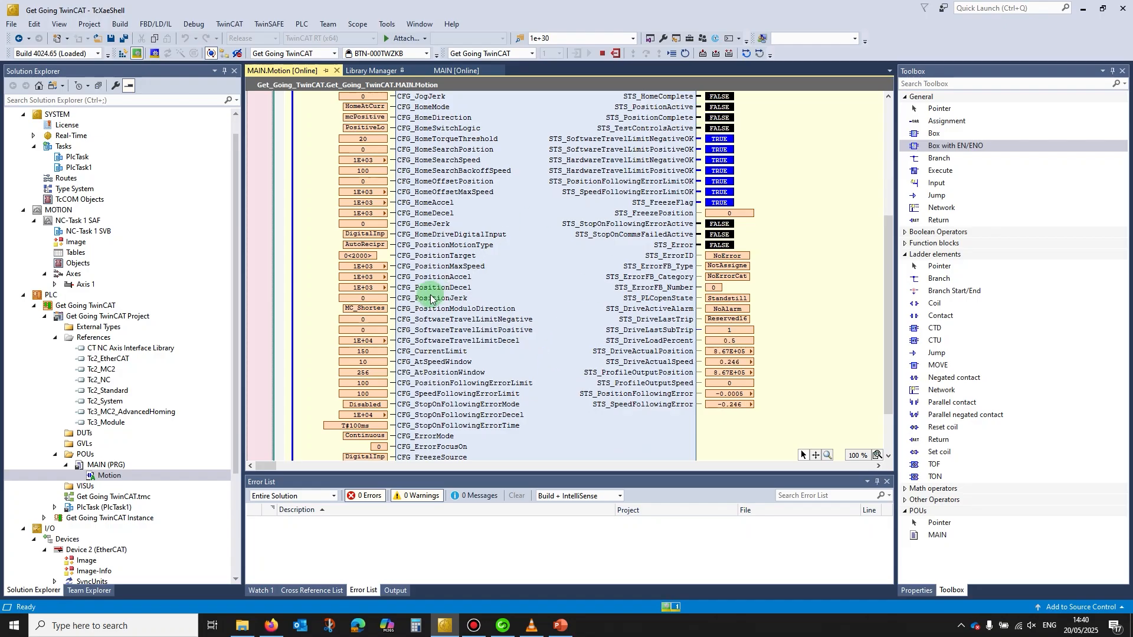
Prepare a value of 10000 for both CFG_PositionAccel and CFG_PositionDecel on the Axis1Position block
{"action": "mouse_move", "coordinate": [367, 299]}
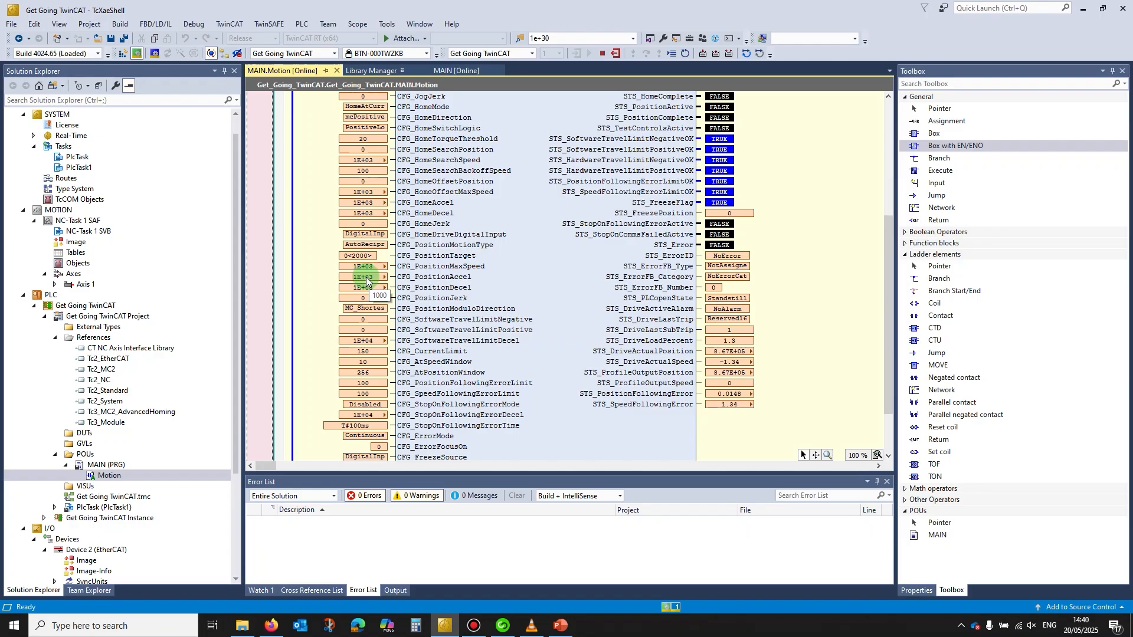
{"action": "double_click", "coordinate": [366, 280]}
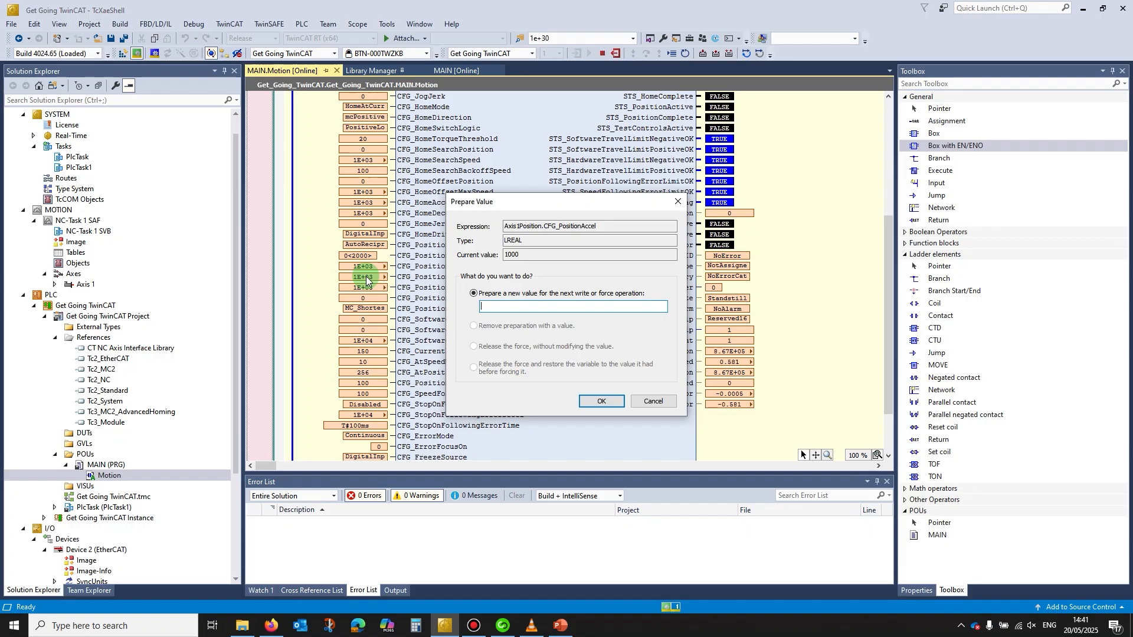
{"action": "type", "text": "100"}
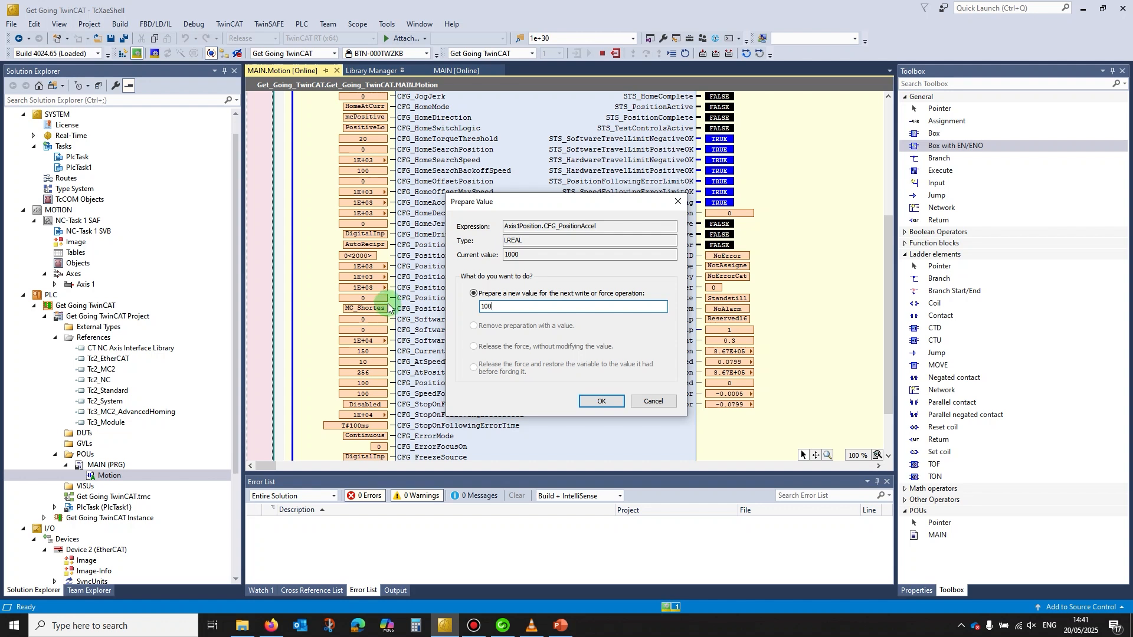
{"action": "left_click", "coordinate": [494, 307]}
{"action": "type", "text": "00"}
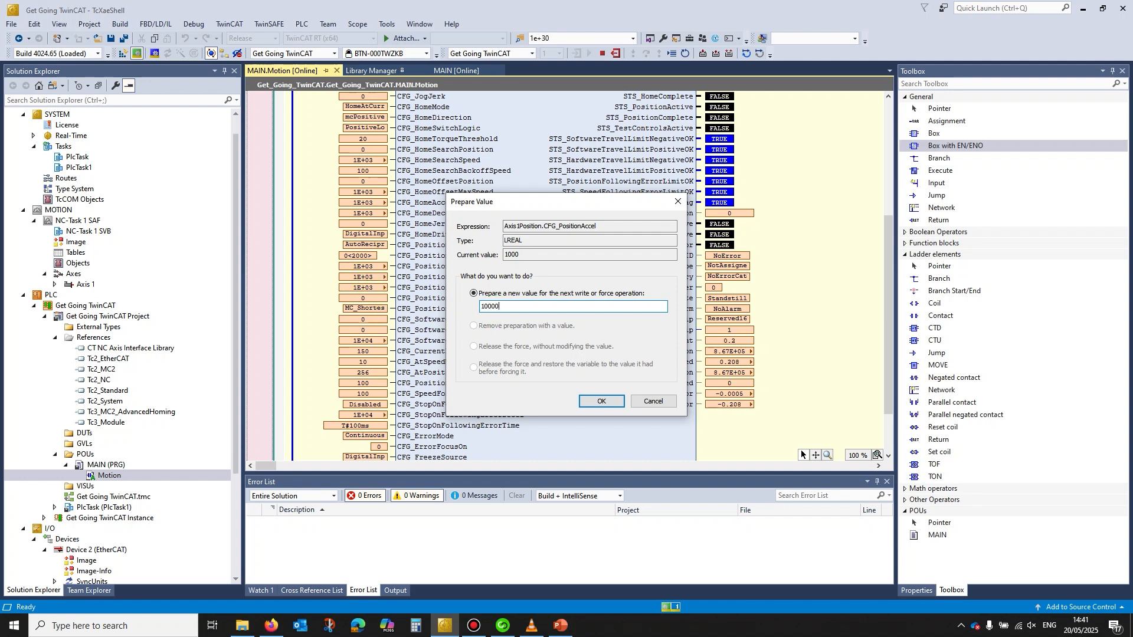
{"action": "left_click", "coordinate": [596, 404]}
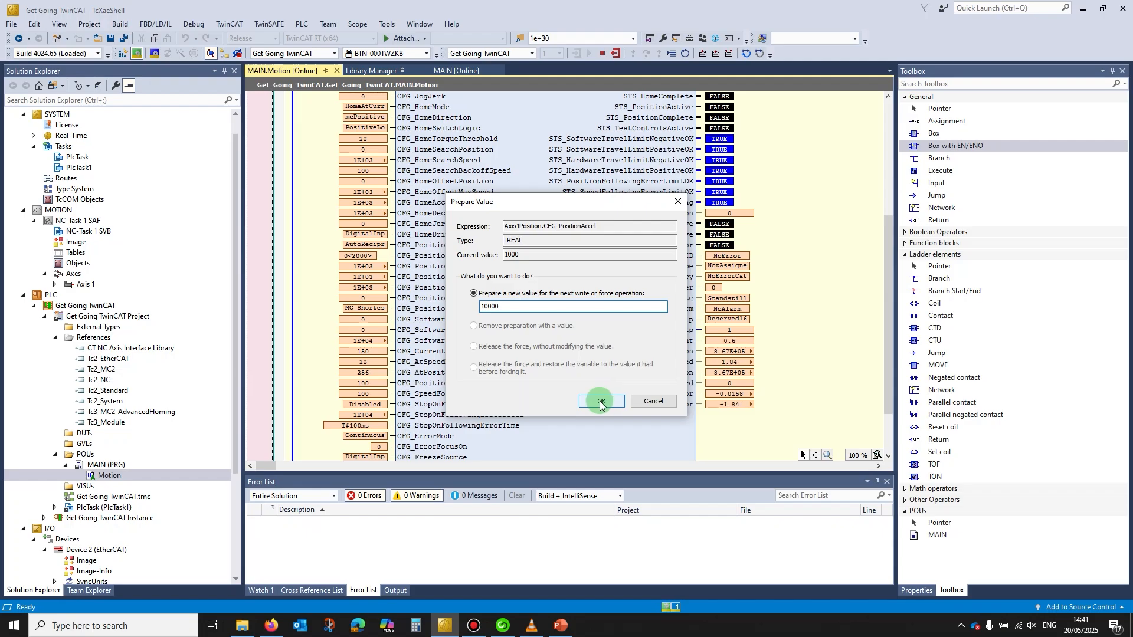
{"action": "left_click", "coordinate": [600, 403]}
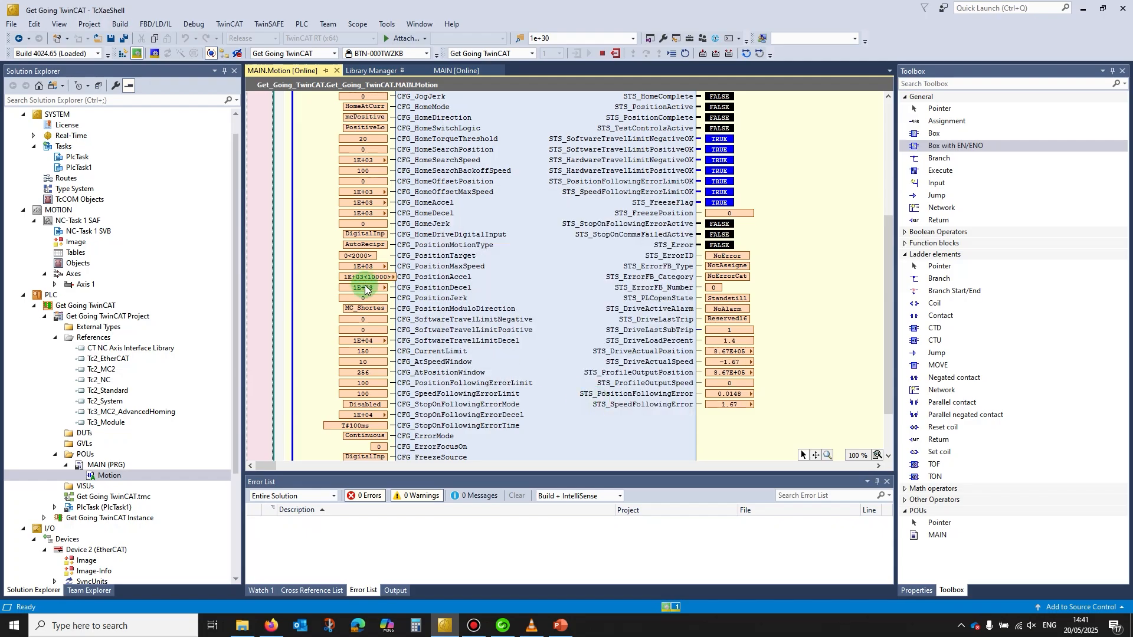
{"action": "double_click", "coordinate": [364, 288]}
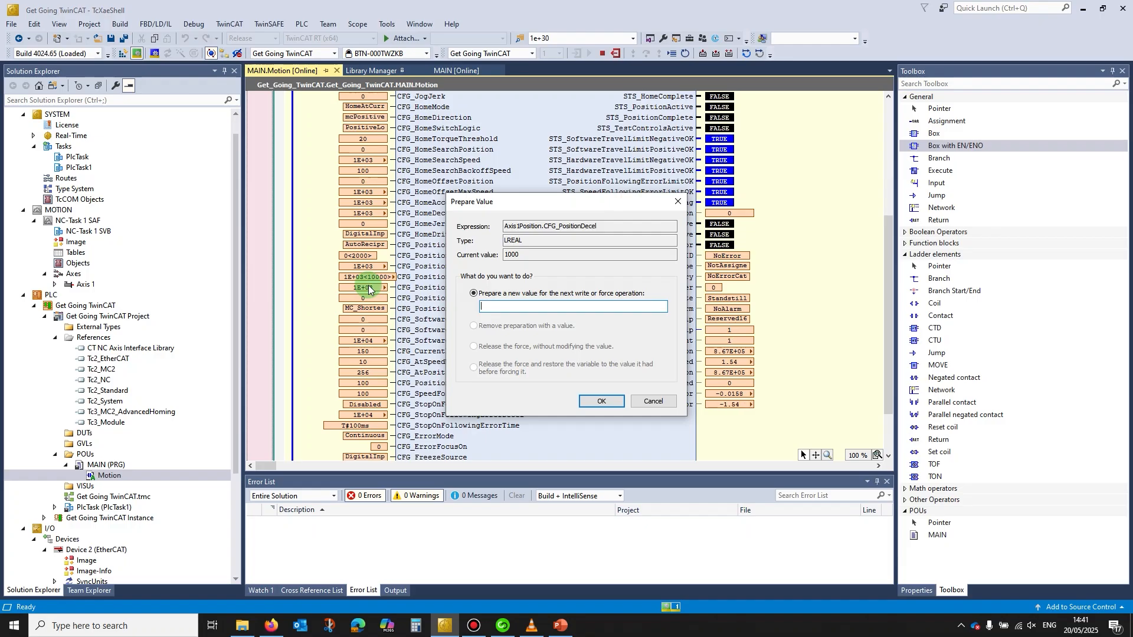
{"action": "type", "text": "10000"}
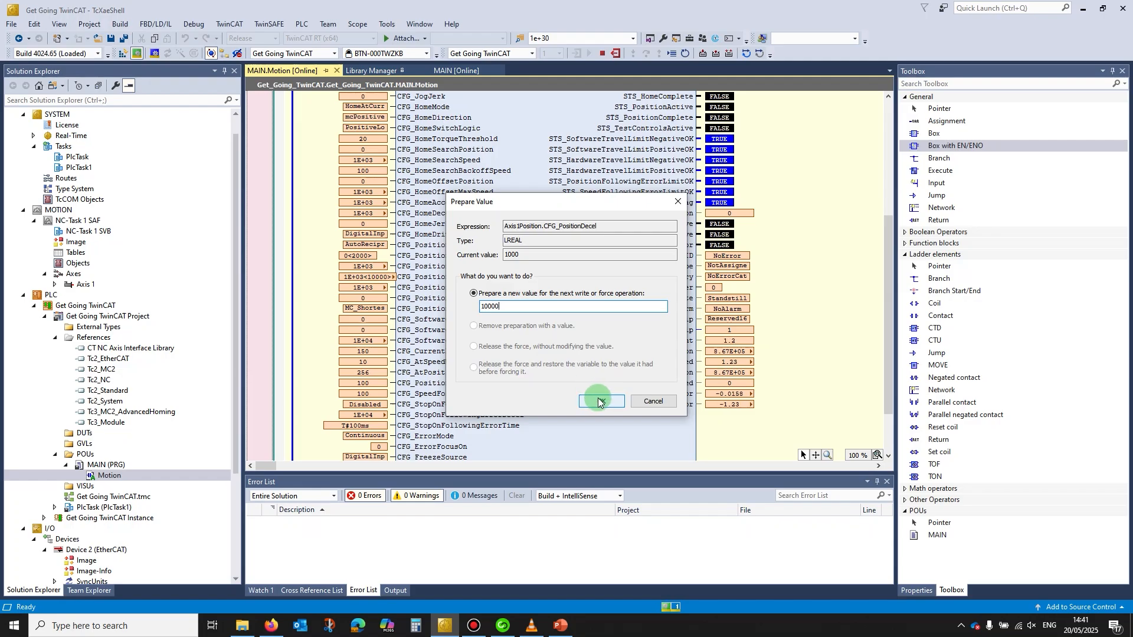
{"action": "left_click", "coordinate": [599, 401]}
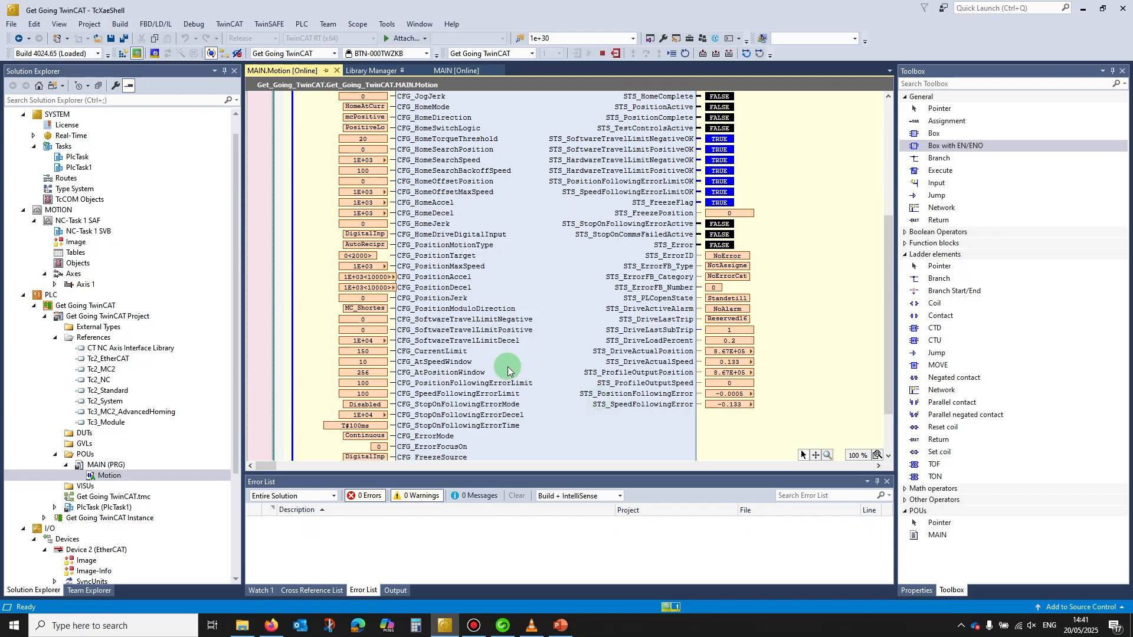
Prepare a new value of 5000 for CFG_PositionMaxSpeed on the Axis1Position block
{"action": "double_click", "coordinate": [365, 269]}
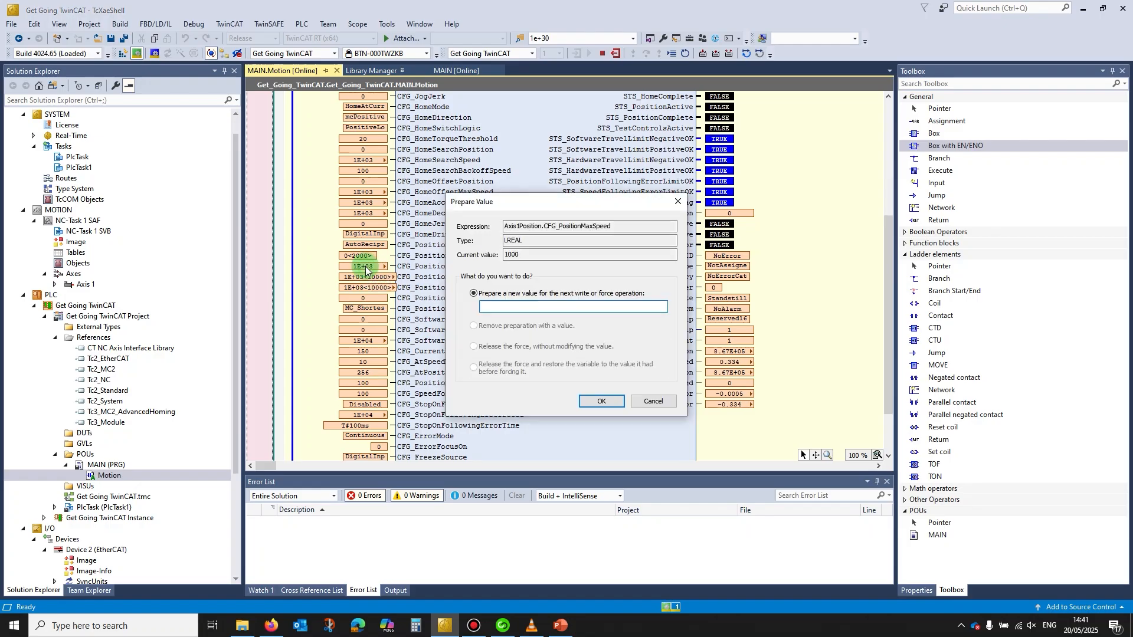
{"action": "type", "text": "5000"}
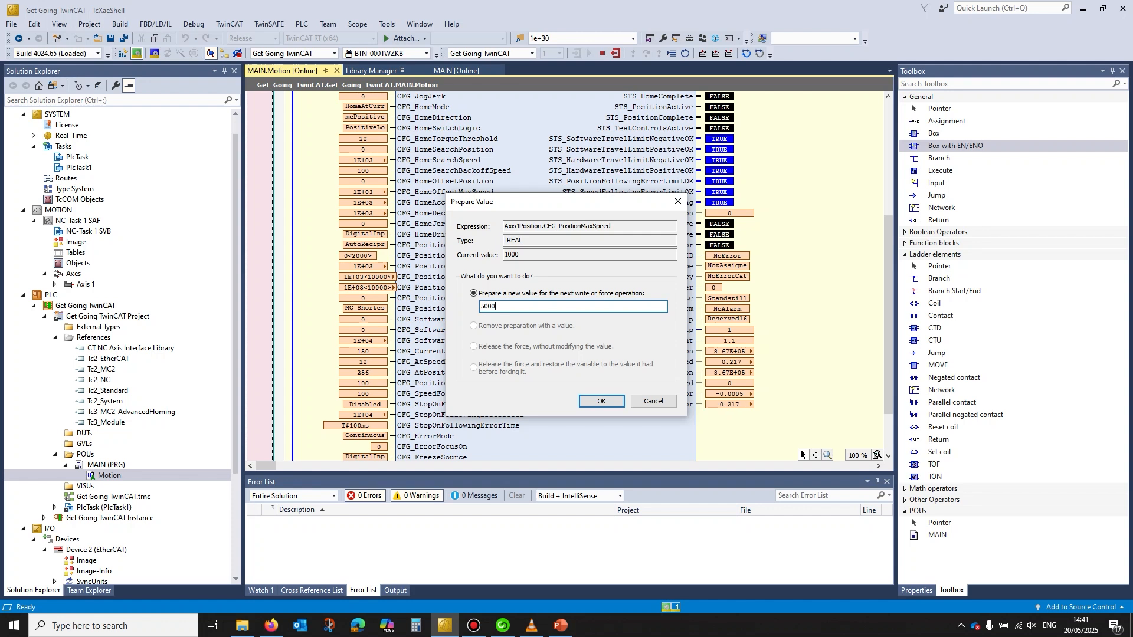
{"action": "left_click", "coordinate": [593, 399]}
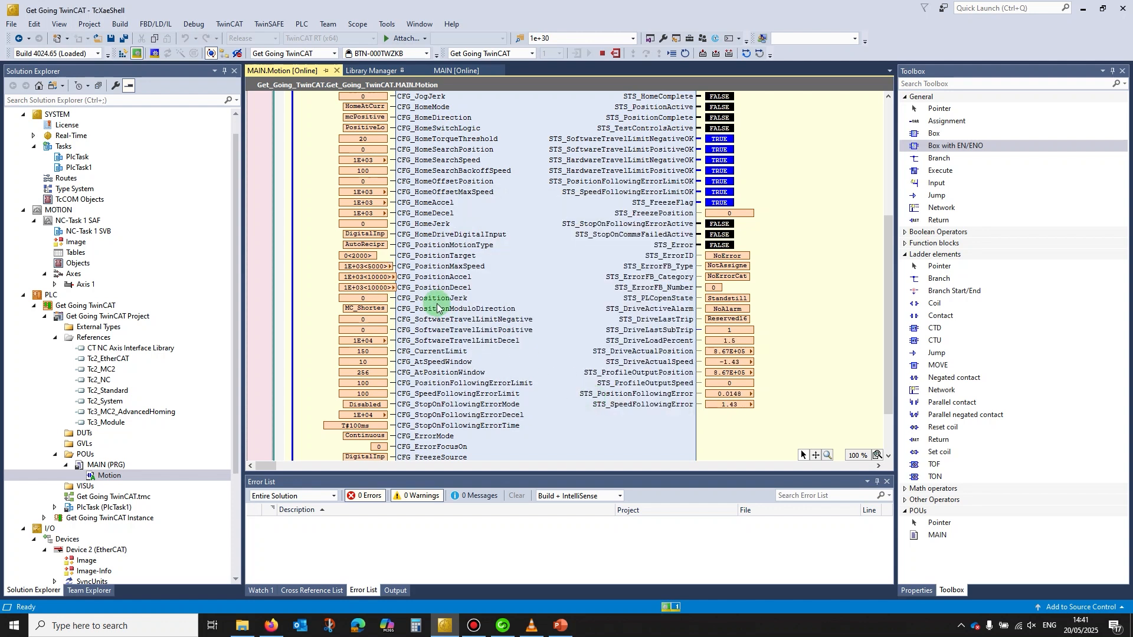
Change the prepared values of CFG_PositionAccel and CFG_PositionDecel to 50000 and write all prepared values to the PLC
{"action": "double_click", "coordinate": [377, 282]}
{"action": "left_click", "coordinate": [484, 306]}
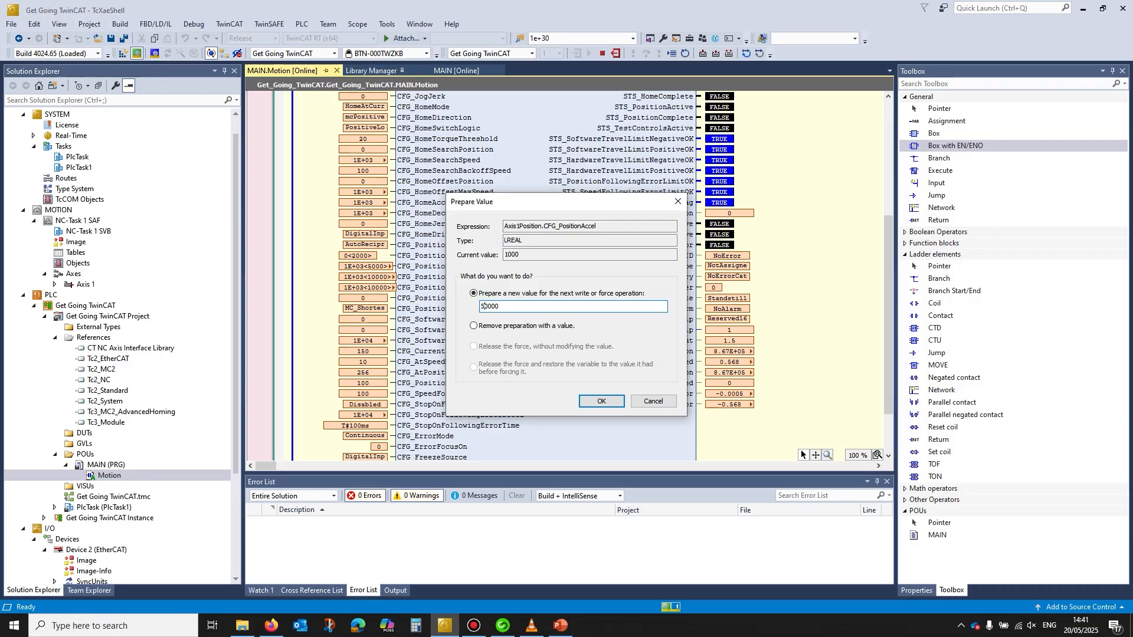
{"action": "left_click", "coordinate": [600, 400]}
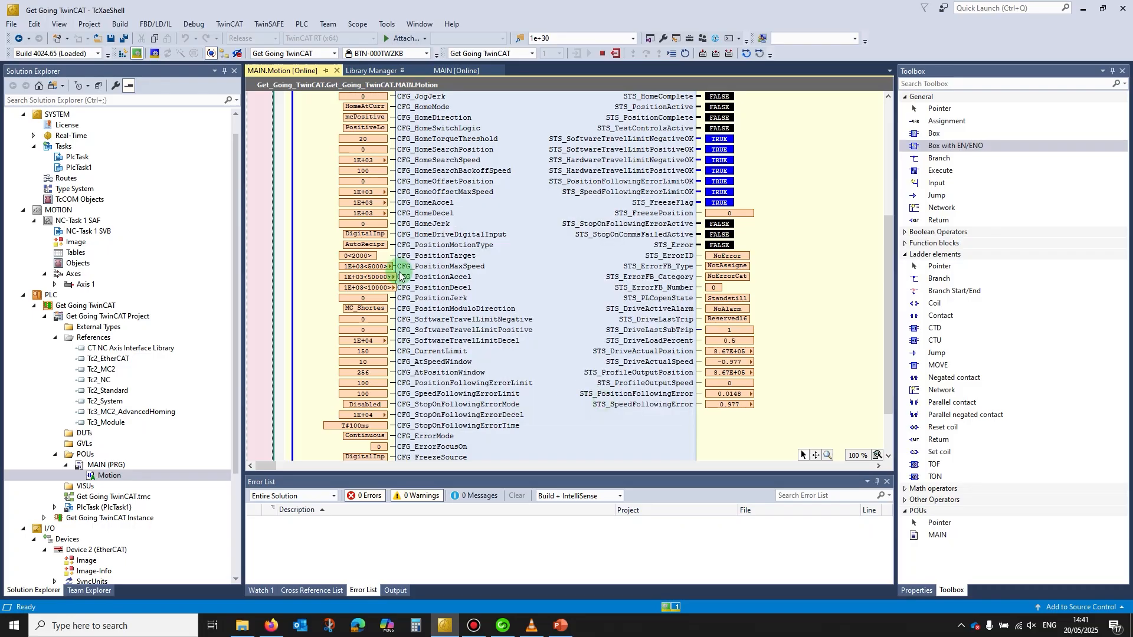
{"action": "double_click", "coordinate": [367, 288]}
{"action": "left_click", "coordinate": [482, 305]}
{"action": "type", "text": "10000"}
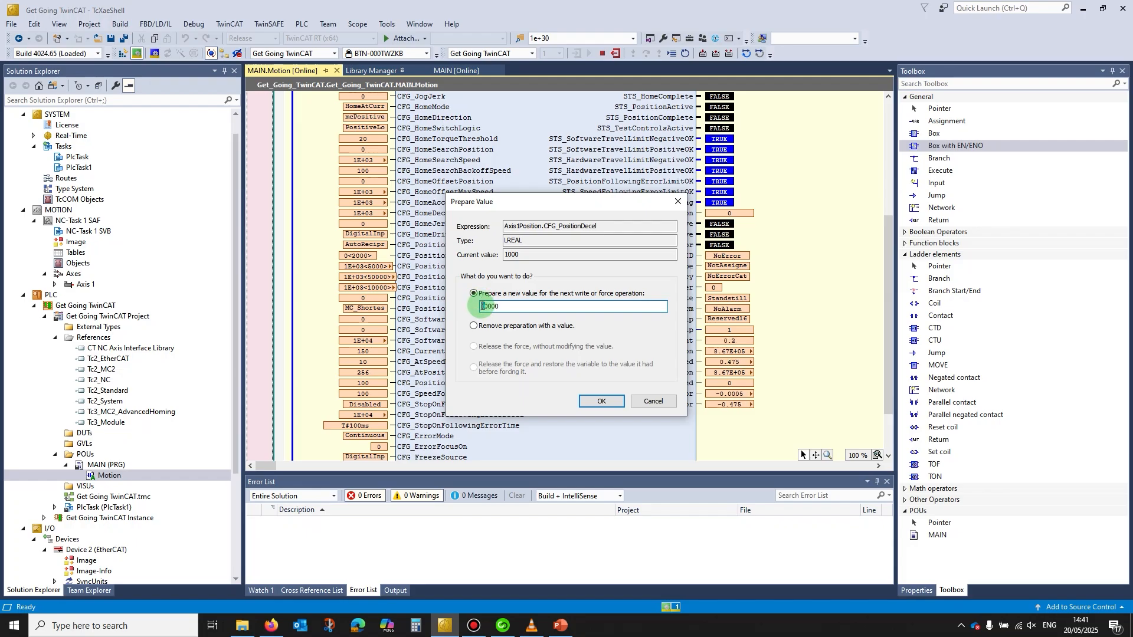
{"action": "left_click", "coordinate": [603, 403]}
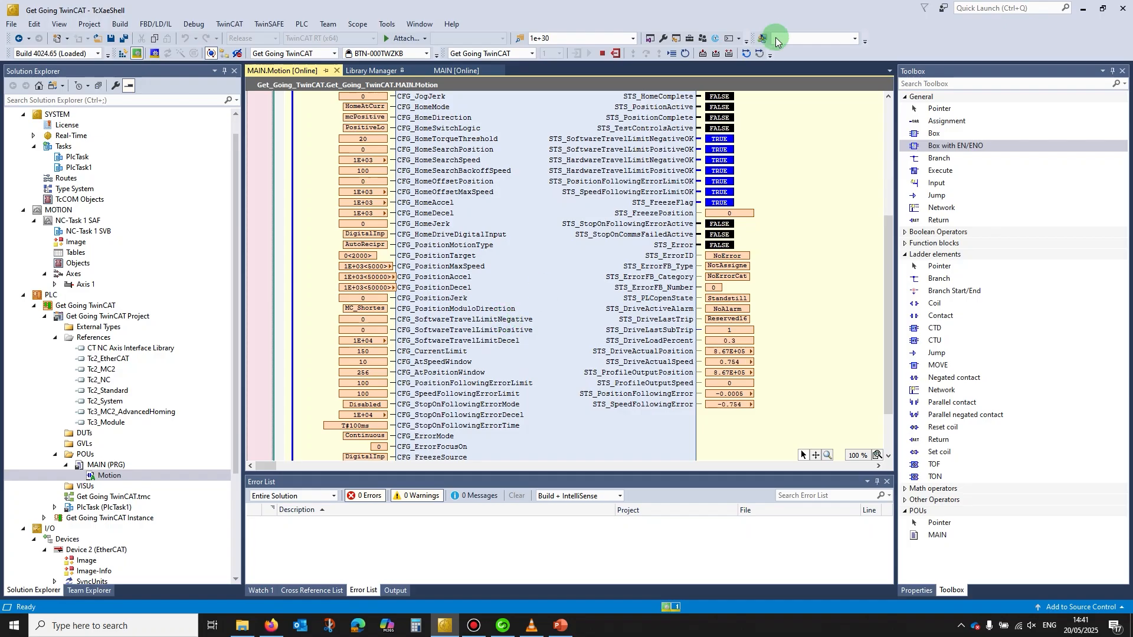
{"action": "left_click", "coordinate": [729, 55]}
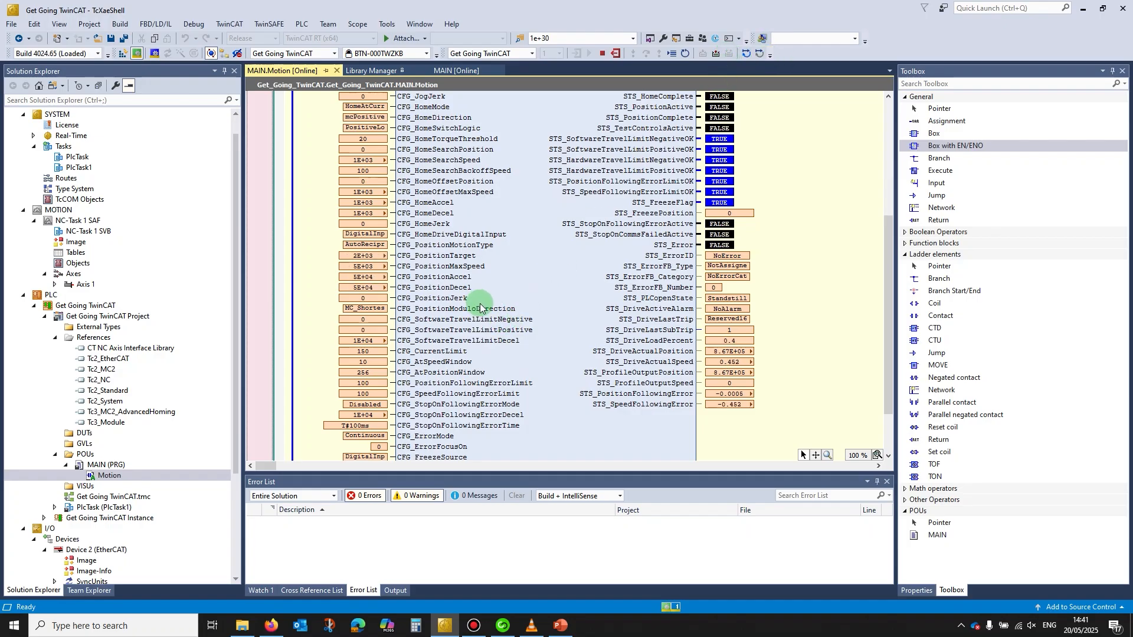
Bring up the VLC media player camera feed of the motor and review the position settings of the Axis1Position block
{"action": "scroll", "coordinate": [480, 307], "scroll_direction": "up", "scroll_amount": 7}
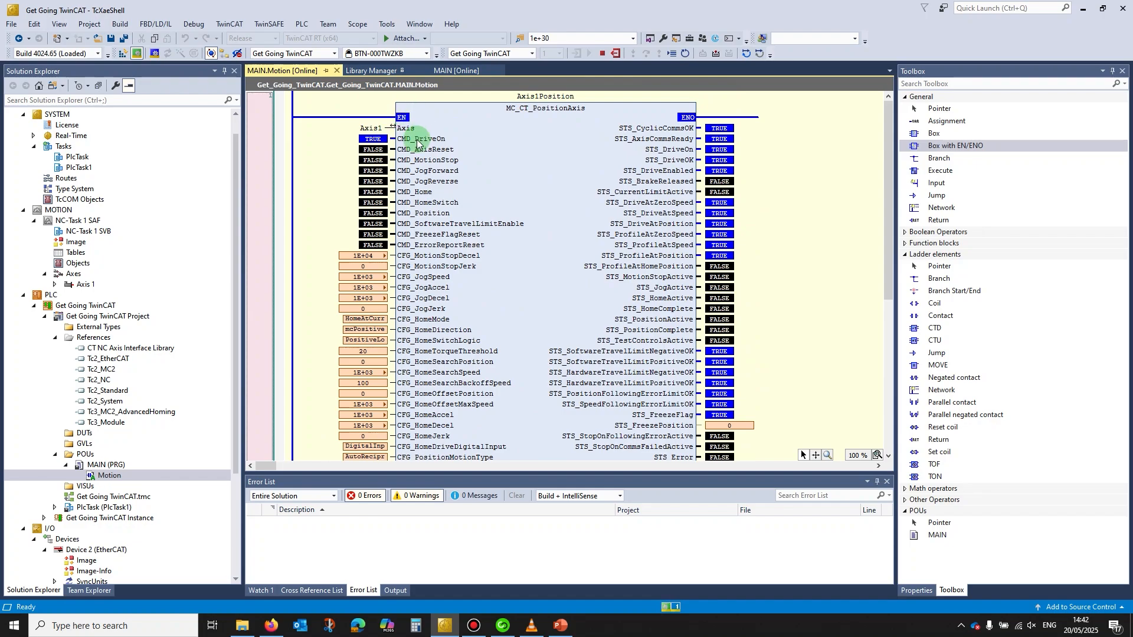
{"action": "left_click", "coordinate": [532, 629]}
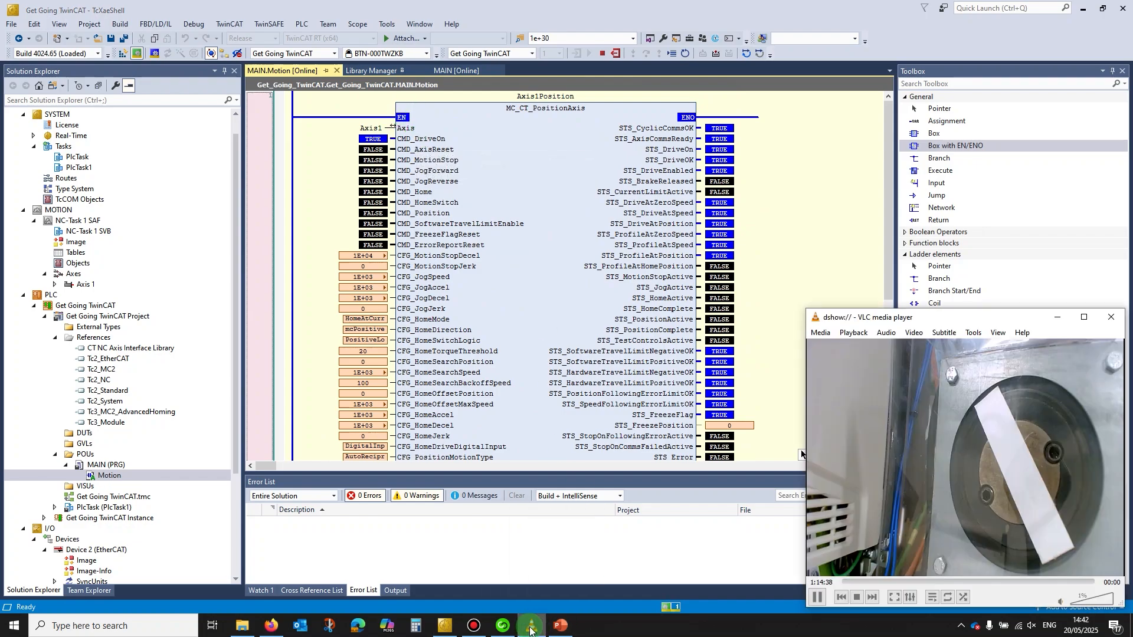
{"action": "scroll", "coordinate": [472, 373], "scroll_direction": "down", "scroll_amount": 8}
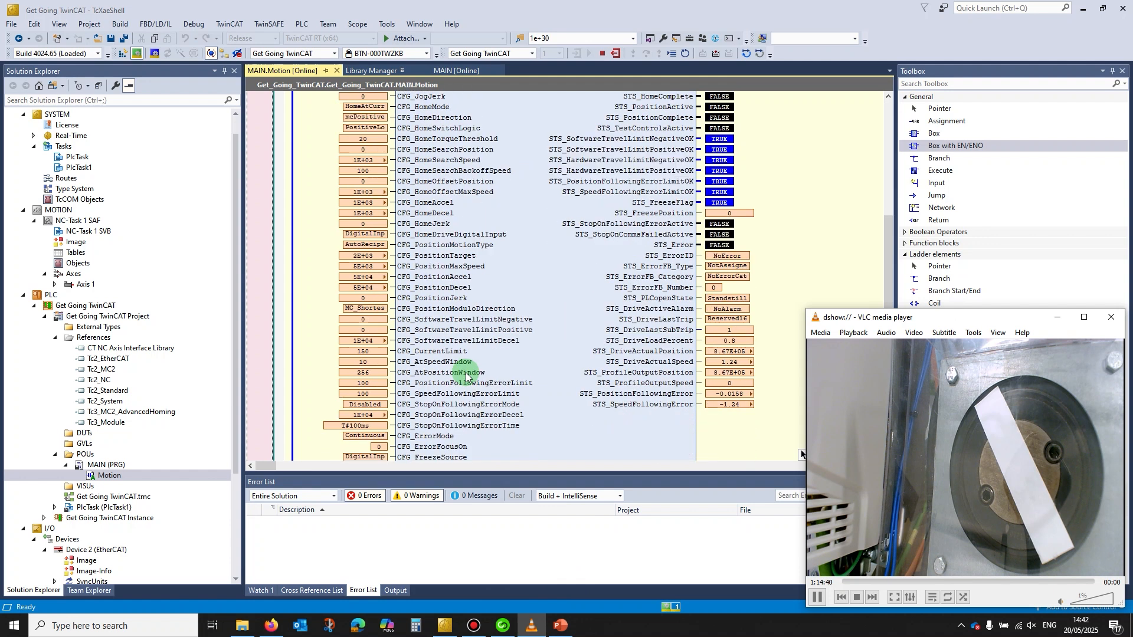
{"action": "scroll", "coordinate": [462, 376], "scroll_direction": "up", "scroll_amount": 5}
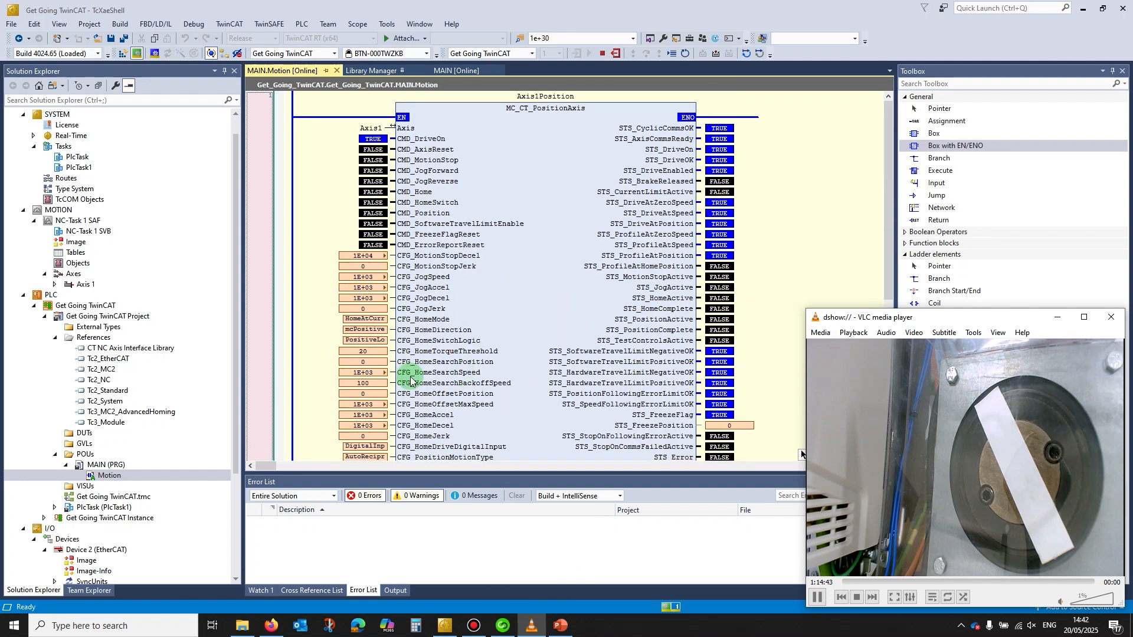
{"action": "scroll", "coordinate": [410, 378], "scroll_direction": "down", "scroll_amount": 4}
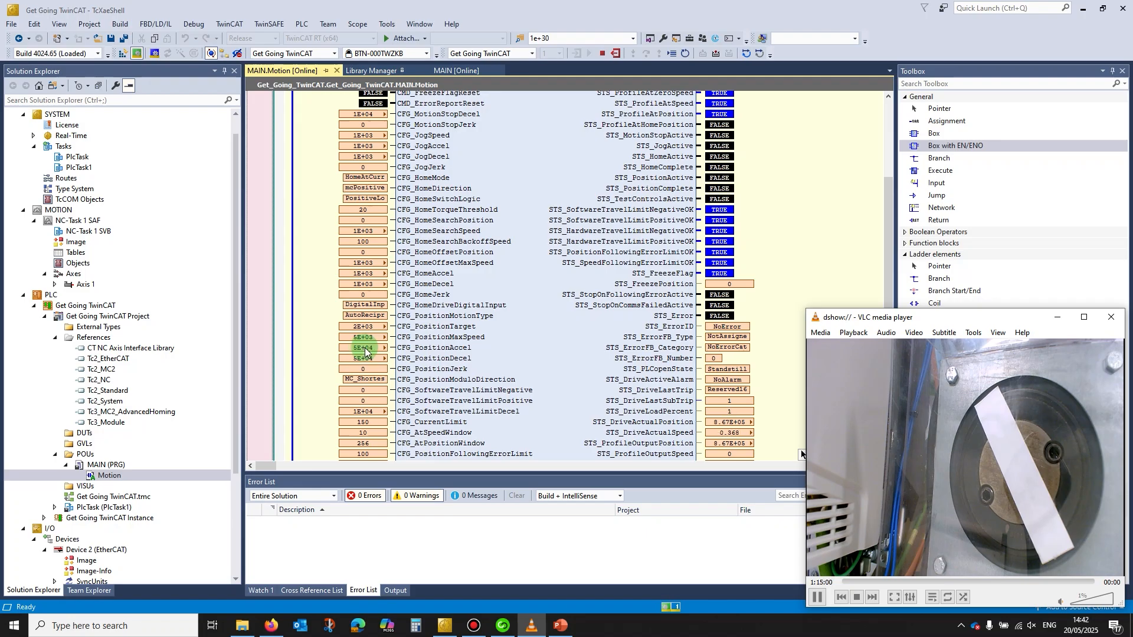
Set CMD_Position to TRUE and write it to the PLC to start the reciprocating motion
{"action": "scroll", "coordinate": [366, 361], "scroll_direction": "up", "scroll_amount": 5}
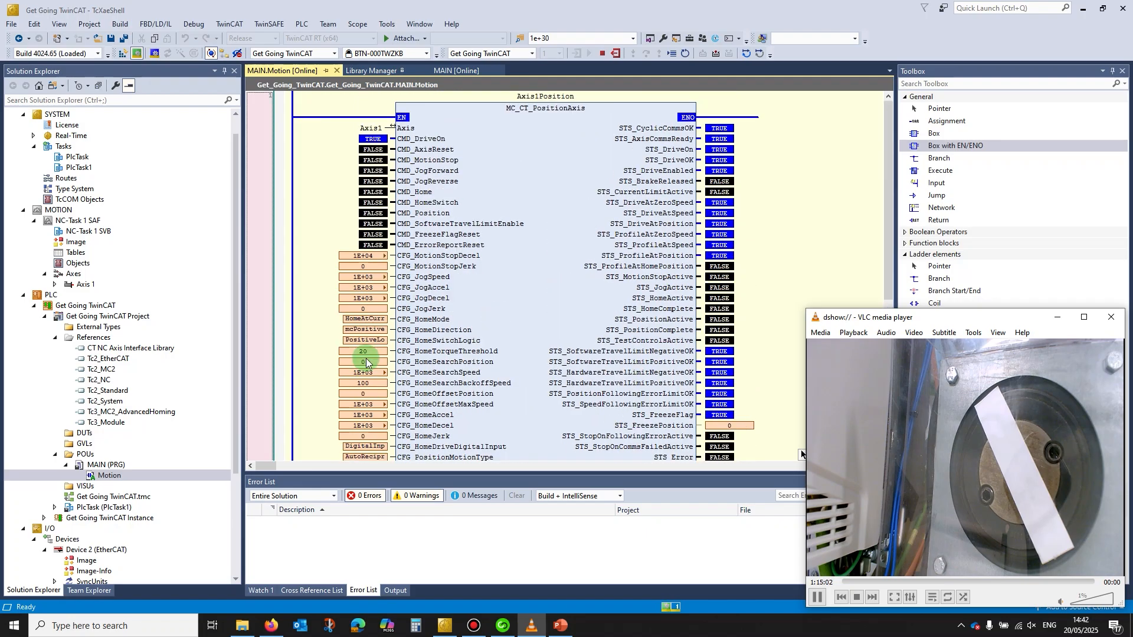
{"action": "double_click", "coordinate": [373, 213]}
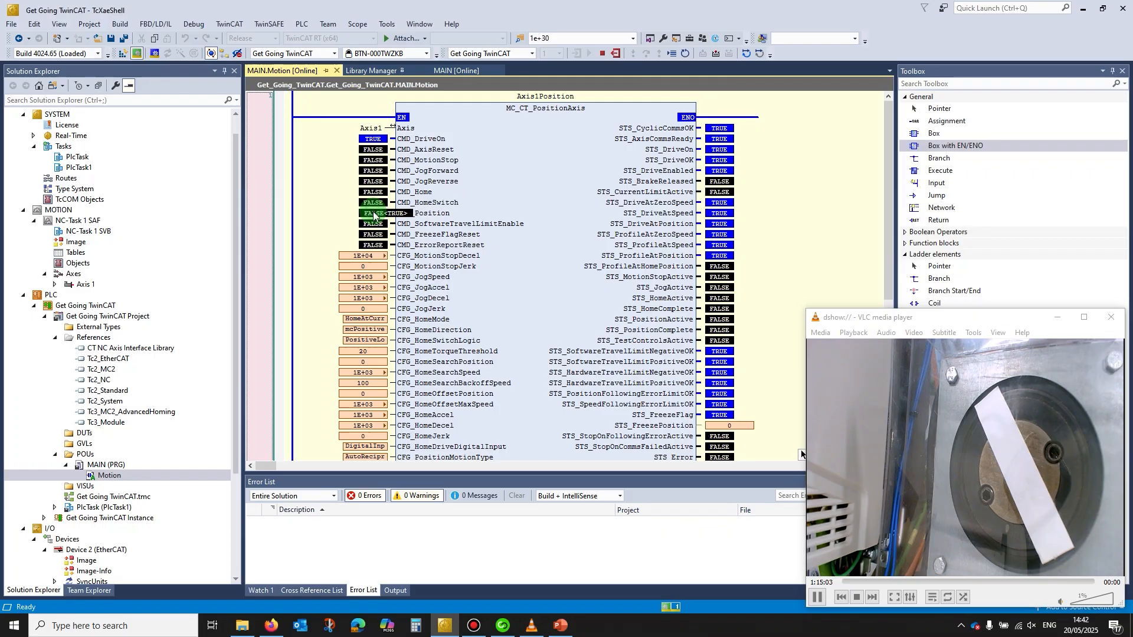
{"action": "key", "text": "ctrl+F7"}
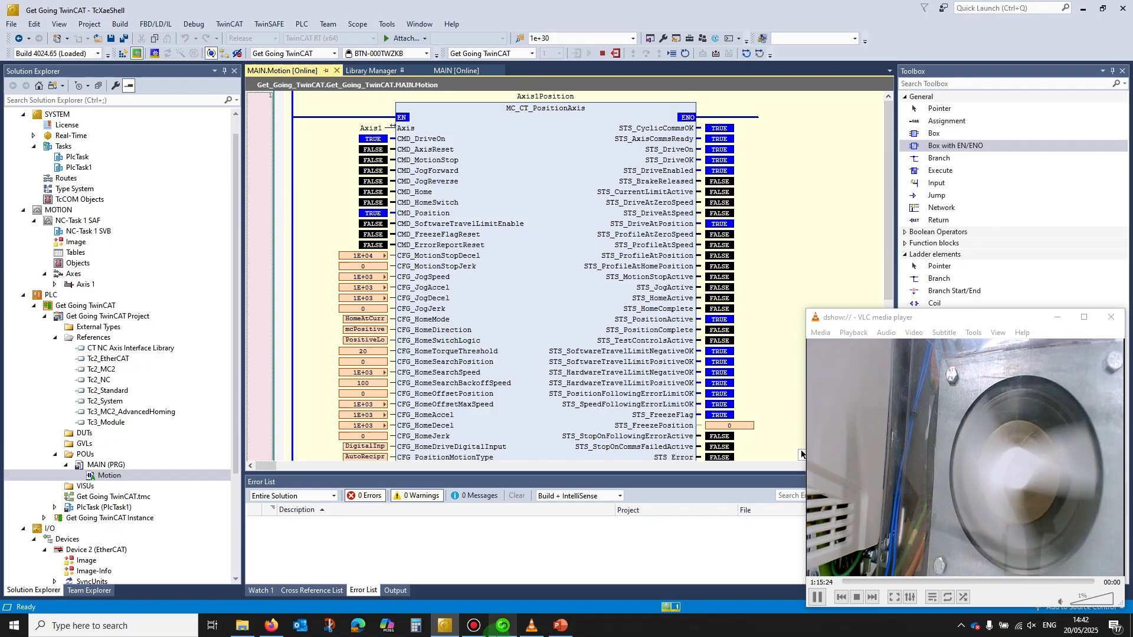
Switch to Connect, show the Tuning settings on the Performance Tuning page, and move the camera feed clear of them
{"action": "left_click", "coordinate": [503, 627]}
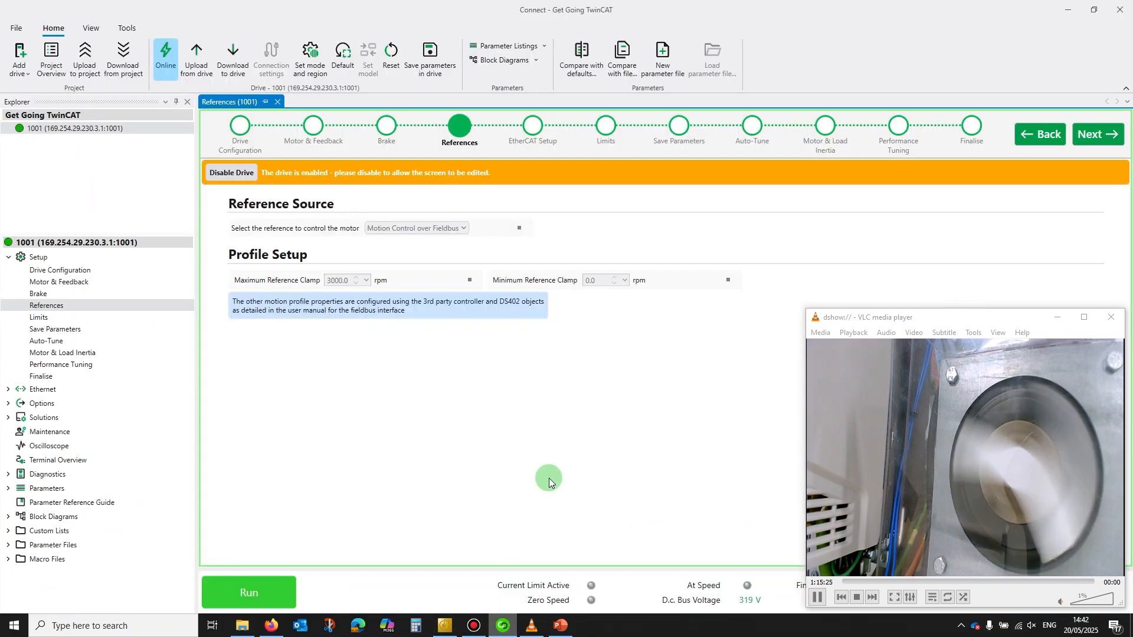
{"action": "left_click", "coordinate": [898, 126]}
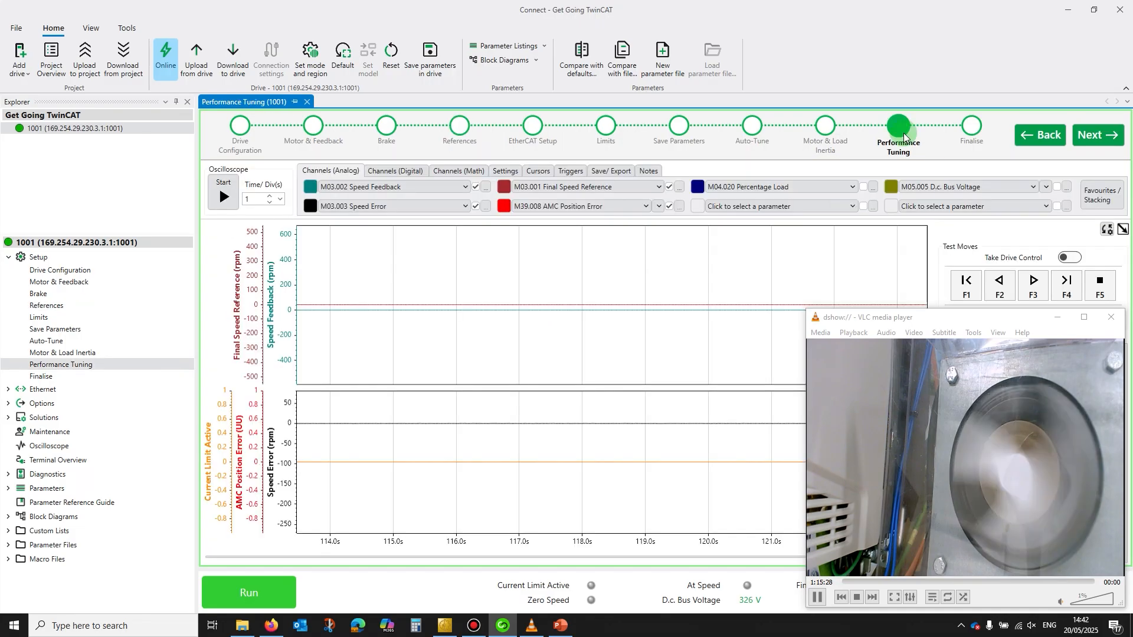
{"action": "left_click_drag", "start_coordinate": [1006, 313], "coordinate": [81, 277]}
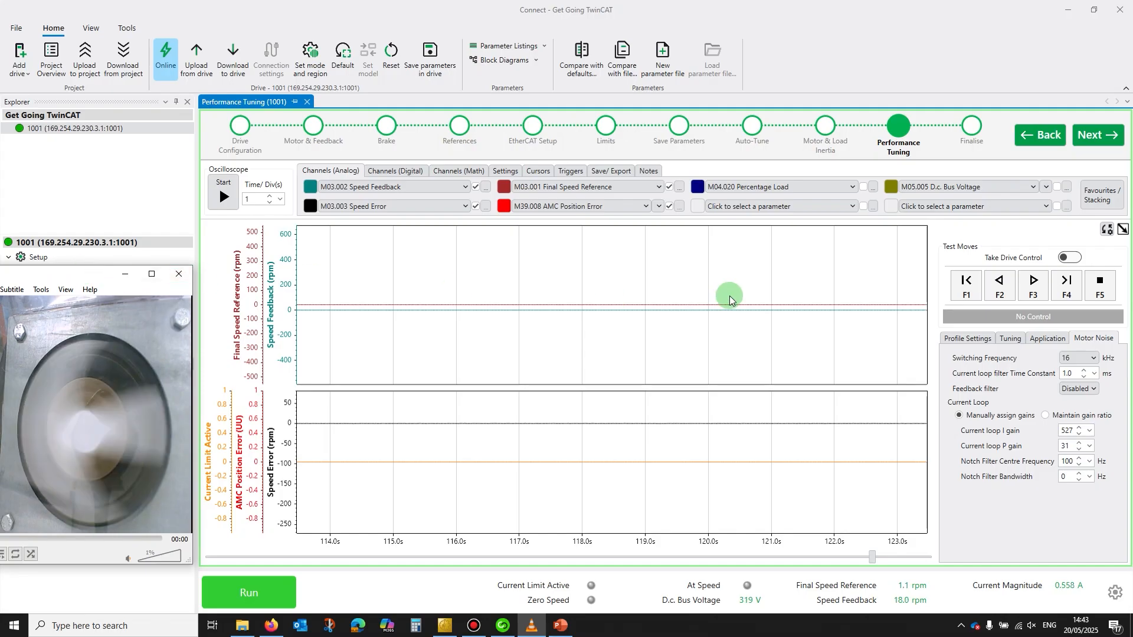
{"action": "left_click", "coordinate": [1010, 341]}
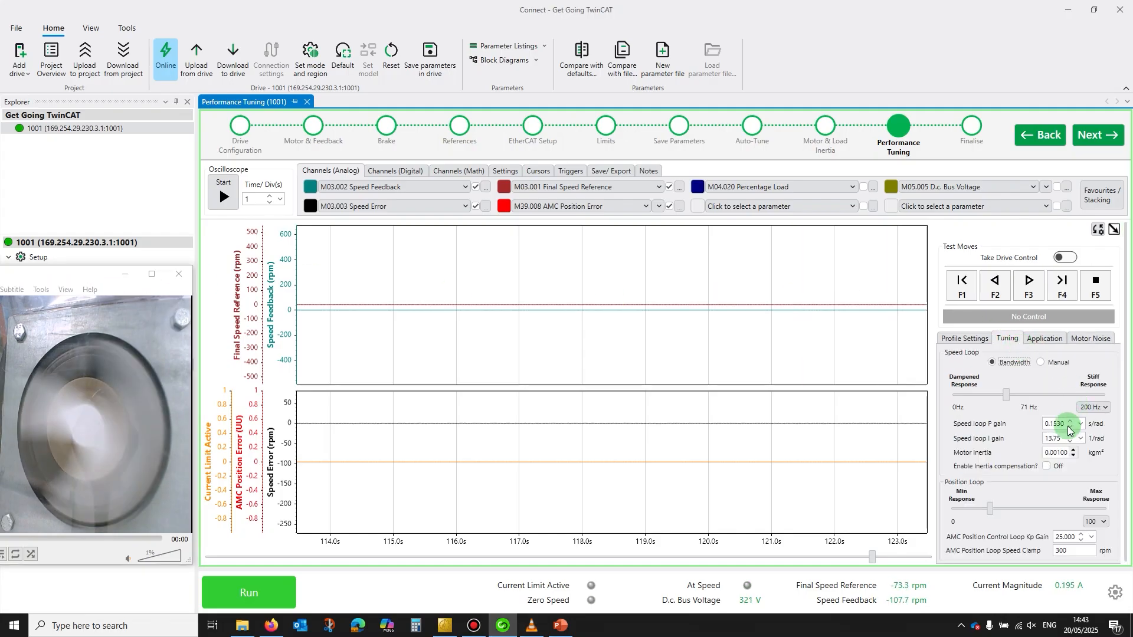
{"action": "left_click", "coordinate": [1063, 263]}
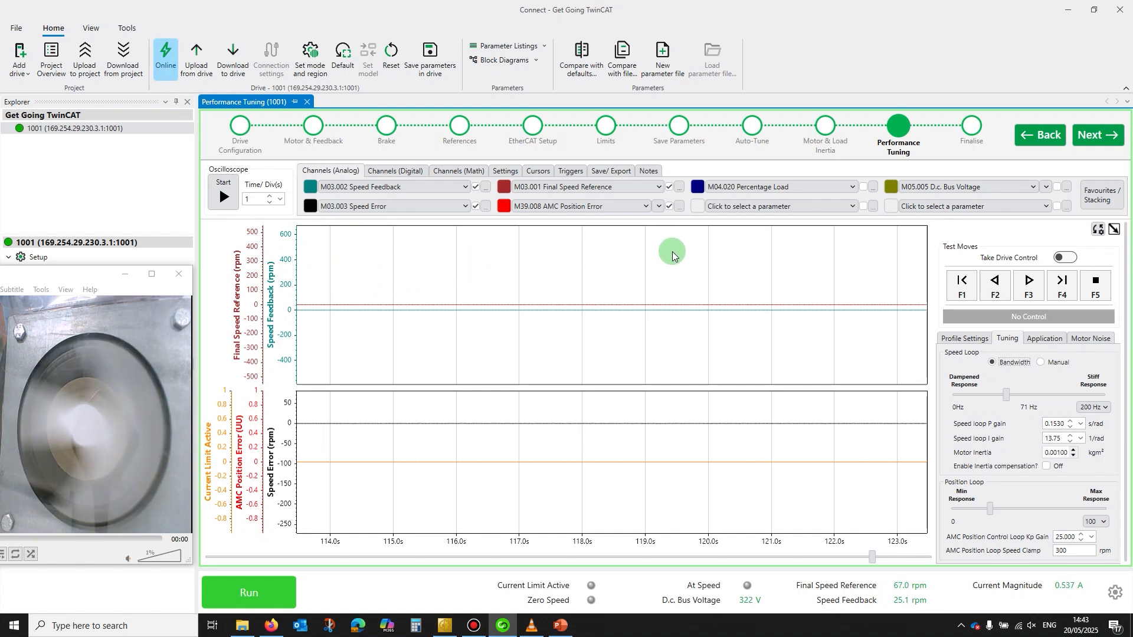
Capture the drive's speed and position error traces on the oscilloscope, stop to examine them, and restart the capture
{"action": "left_click", "coordinate": [223, 195]}
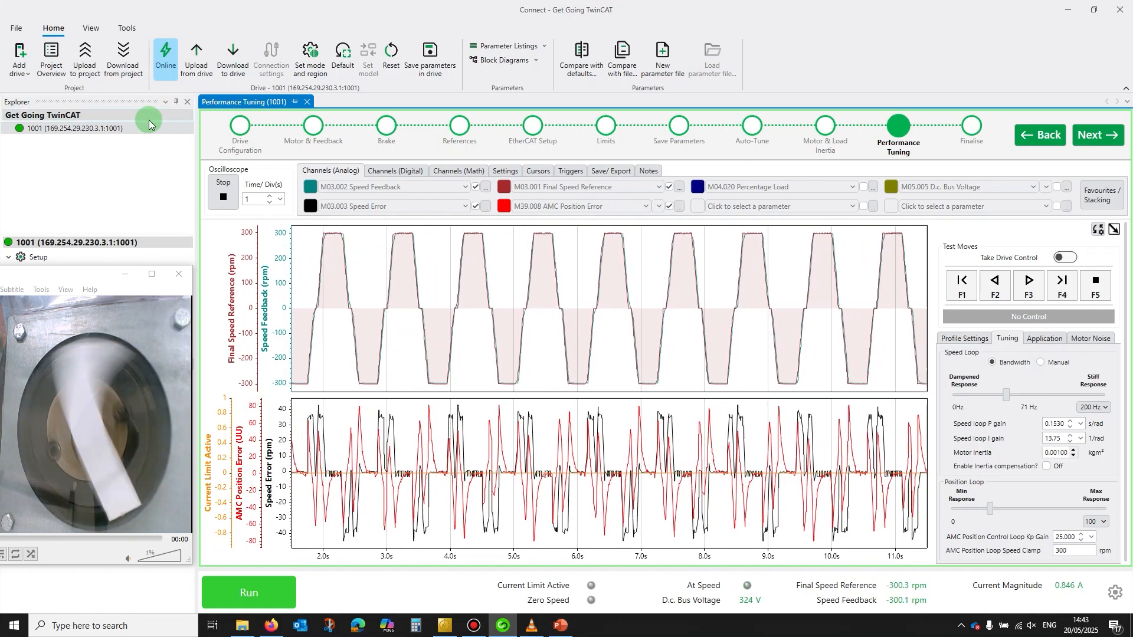
{"action": "left_click", "coordinate": [219, 198]}
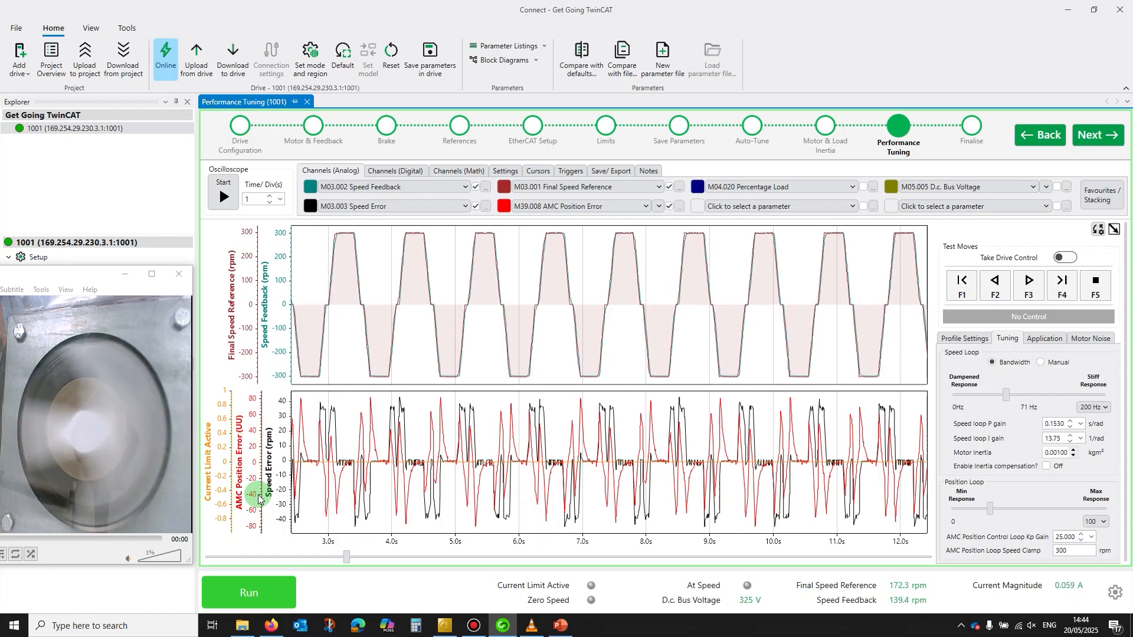
{"action": "left_click", "coordinate": [219, 188]}
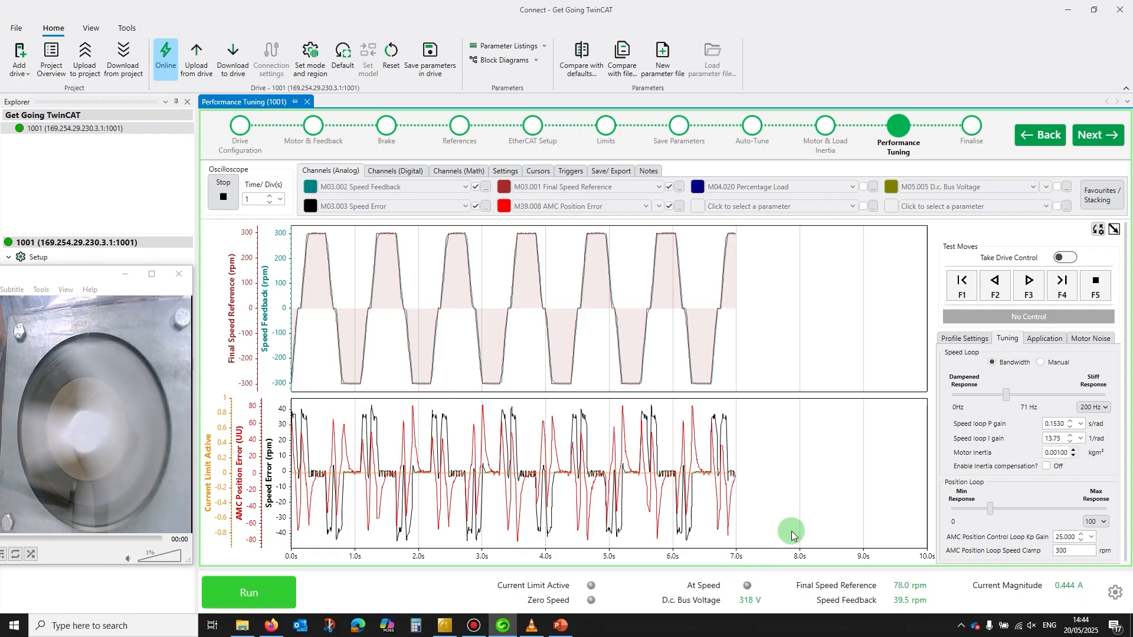
Raise the AMC Position Control Loop Kp Gain to 75.038 and further to 80.767 while watching the position error
{"action": "mouse_move", "coordinate": [995, 515]}
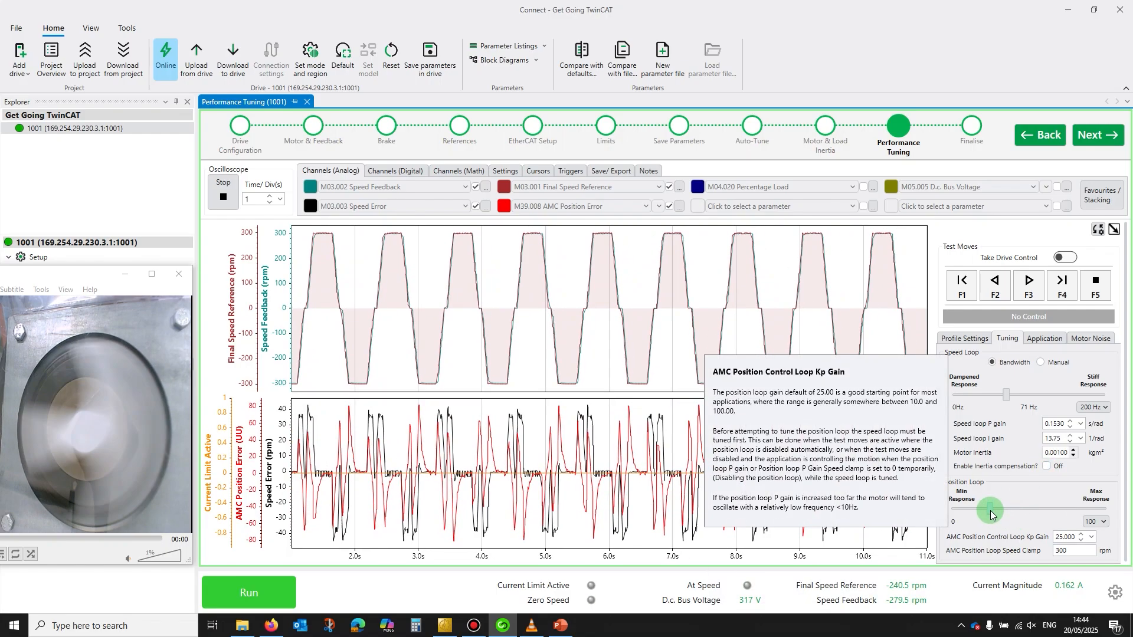
{"action": "left_click_drag", "start_coordinate": [990, 513], "coordinate": [1064, 521]}
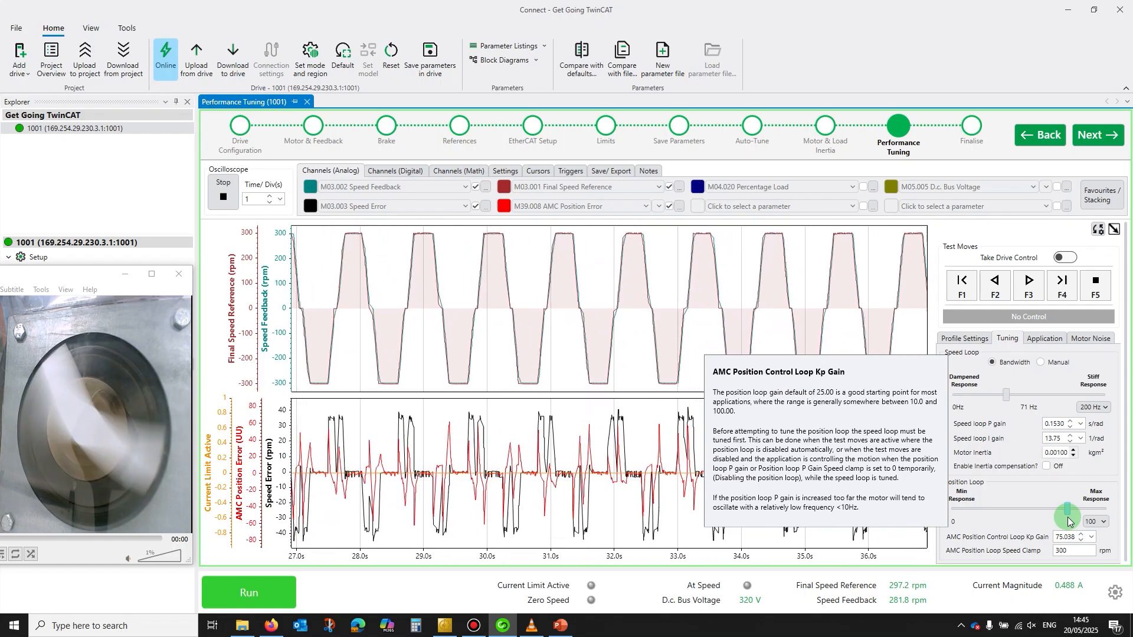
{"action": "left_click_drag", "start_coordinate": [1069, 520], "coordinate": [1076, 520]}
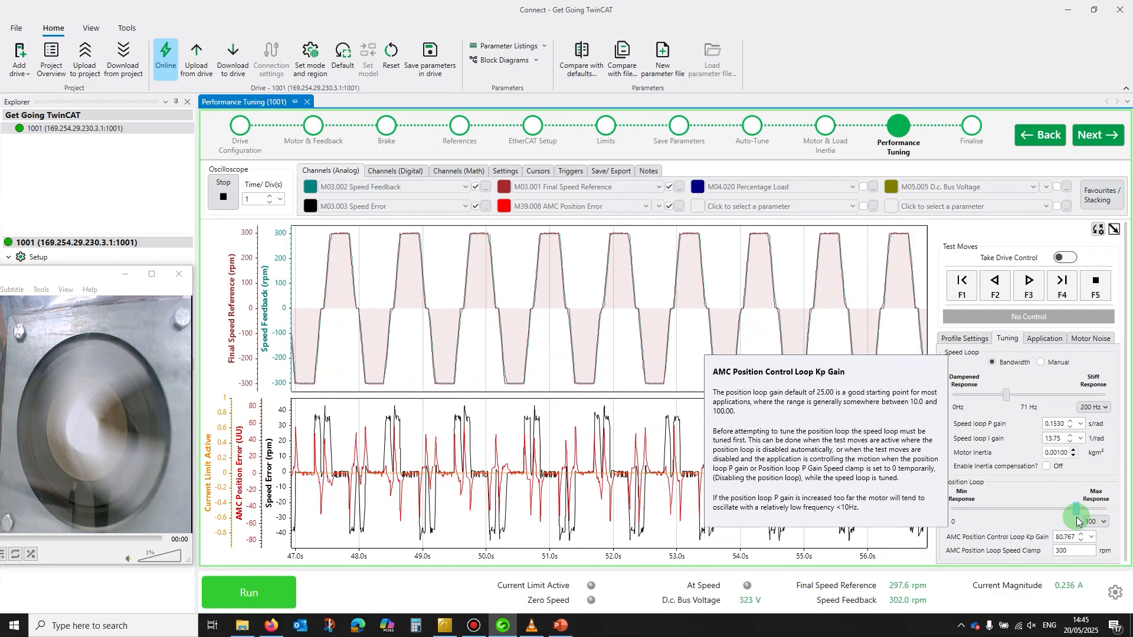
Lower the AMC Position Control Loop Kp Gain to 2.865 with the oscilloscope running
{"action": "left_click_drag", "start_coordinate": [1078, 519], "coordinate": [956, 521]}
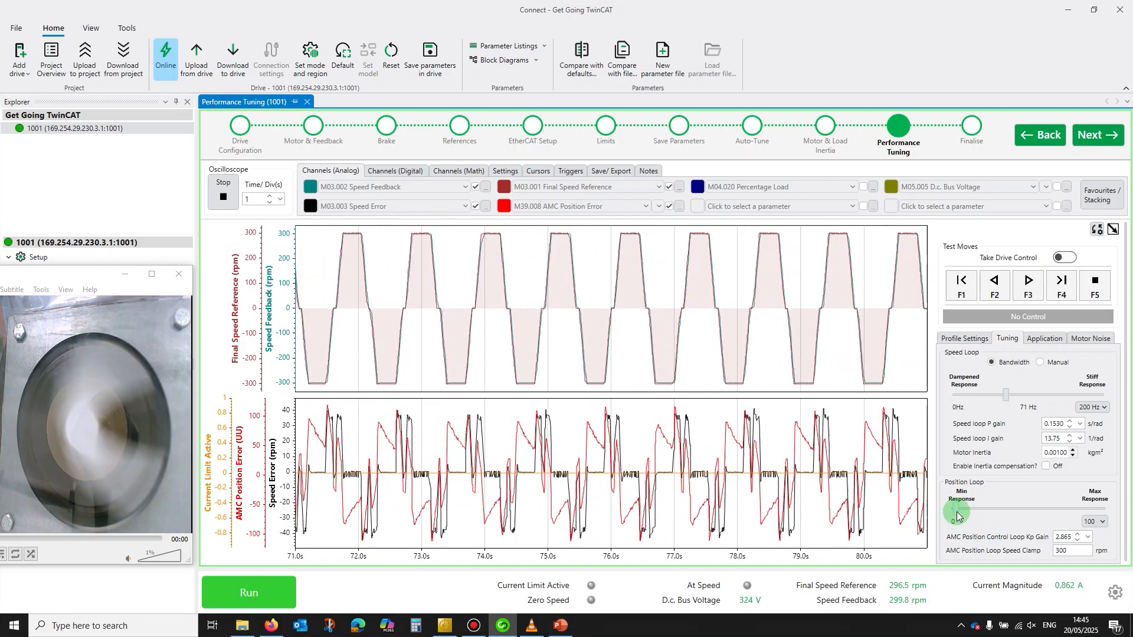
{"action": "mouse_move", "coordinate": [955, 511]}
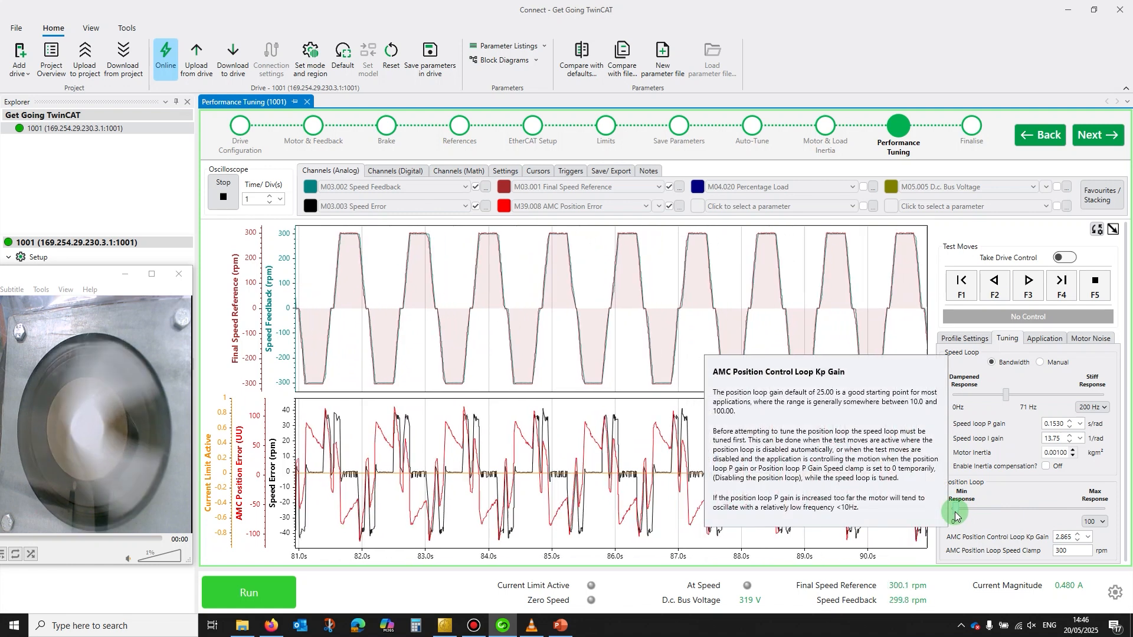
Raise the AMC Position Control Loop Kp Gain to 66.634 and stop the oscilloscope to examine the traces
{"action": "left_click_drag", "start_coordinate": [956, 513], "coordinate": [1054, 521]}
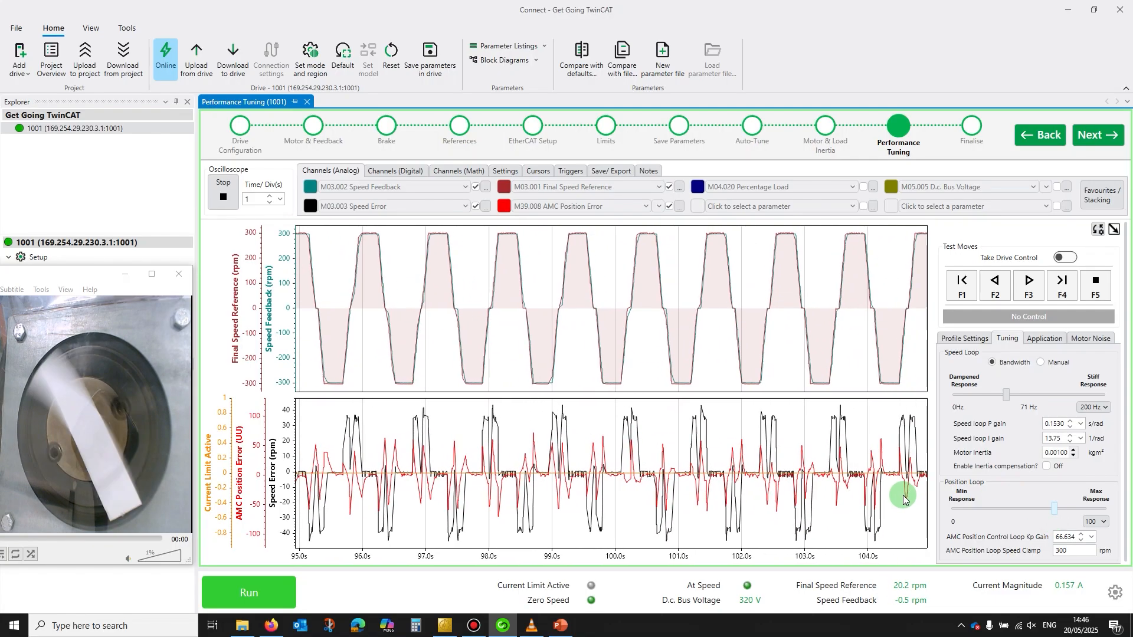
{"action": "left_click", "coordinate": [222, 198]}
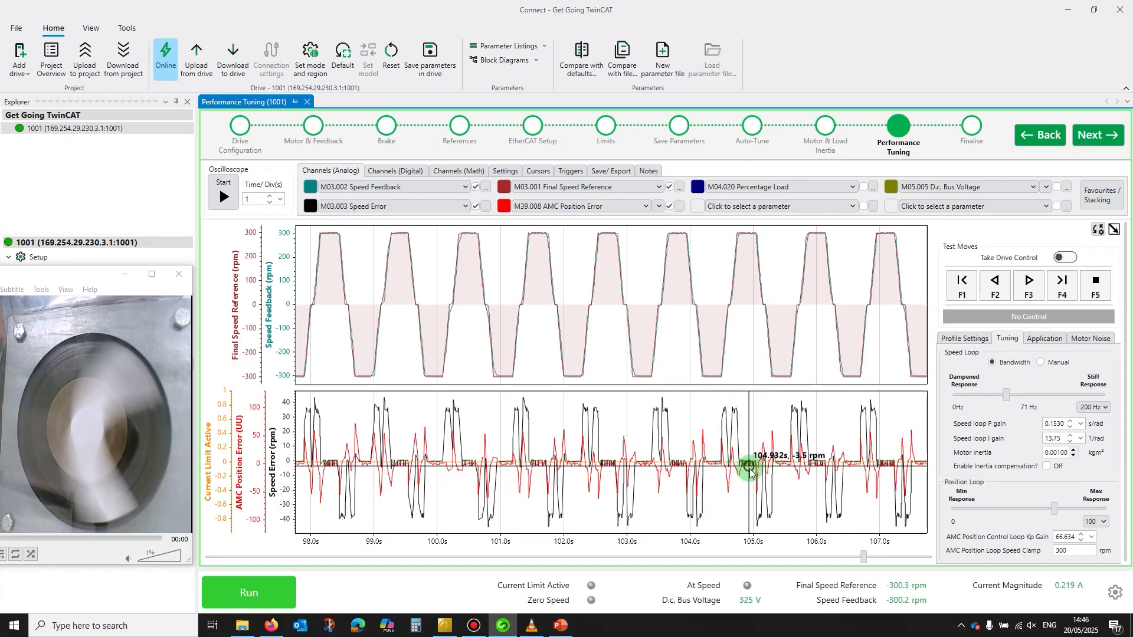
Reduce the AMC Position Control Loop Kp Gain through 58.230 to 33.020 and restart the oscilloscope capture
{"action": "mouse_move", "coordinate": [1056, 513]}
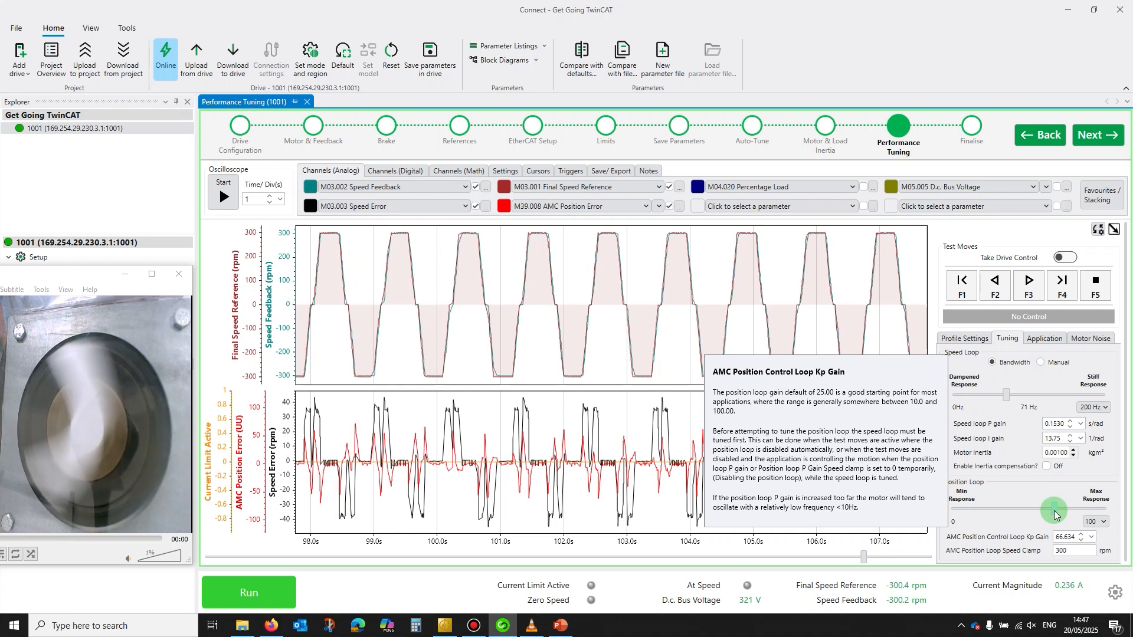
{"action": "mouse_move", "coordinate": [1054, 515]}
{"action": "left_mouse_down"}
{"action": "mouse_move", "coordinate": [1063, 517]}
{"action": "mouse_move", "coordinate": [1031, 513]}
{"action": "mouse_move", "coordinate": [1041, 515]}
{"action": "left_mouse_up"}
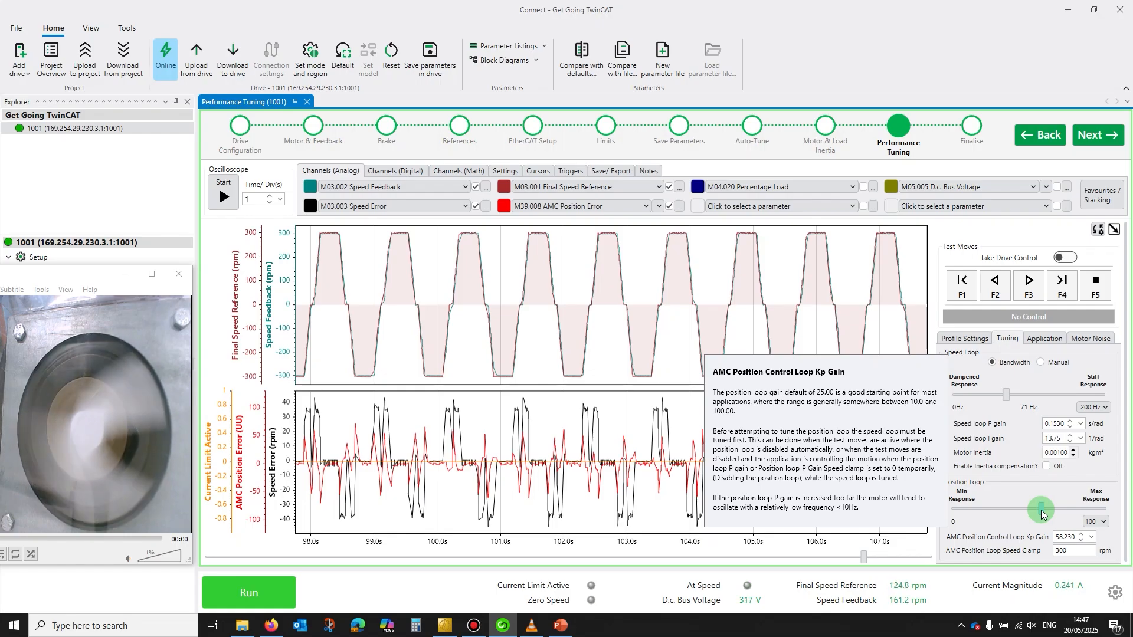
{"action": "left_click_drag", "start_coordinate": [1041, 514], "coordinate": [1003, 511]}
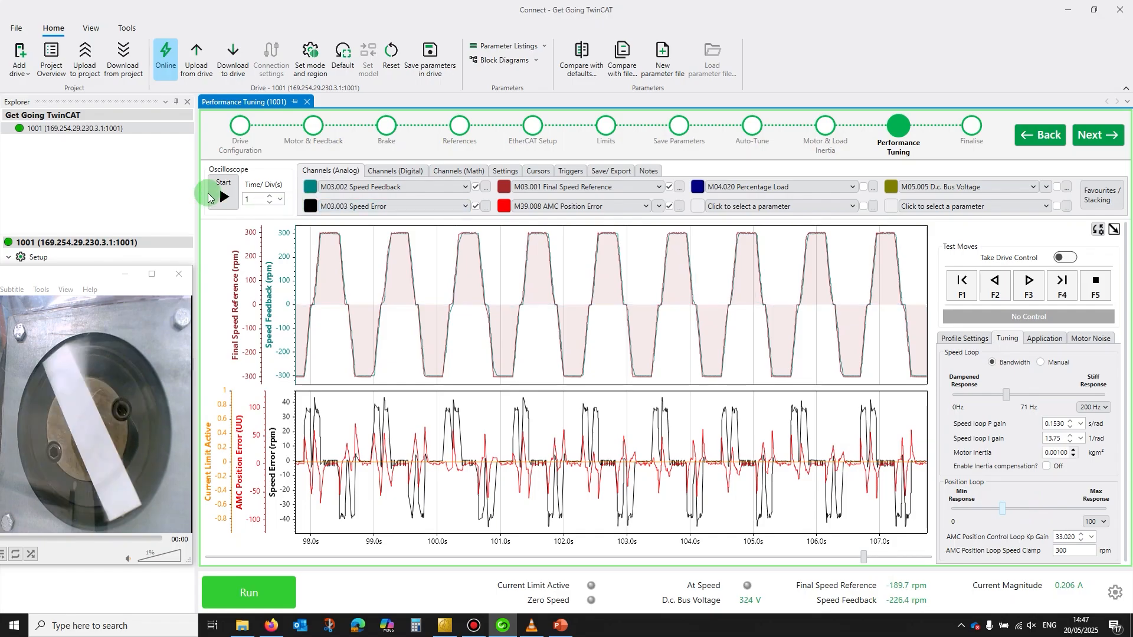
{"action": "left_click", "coordinate": [210, 197]}
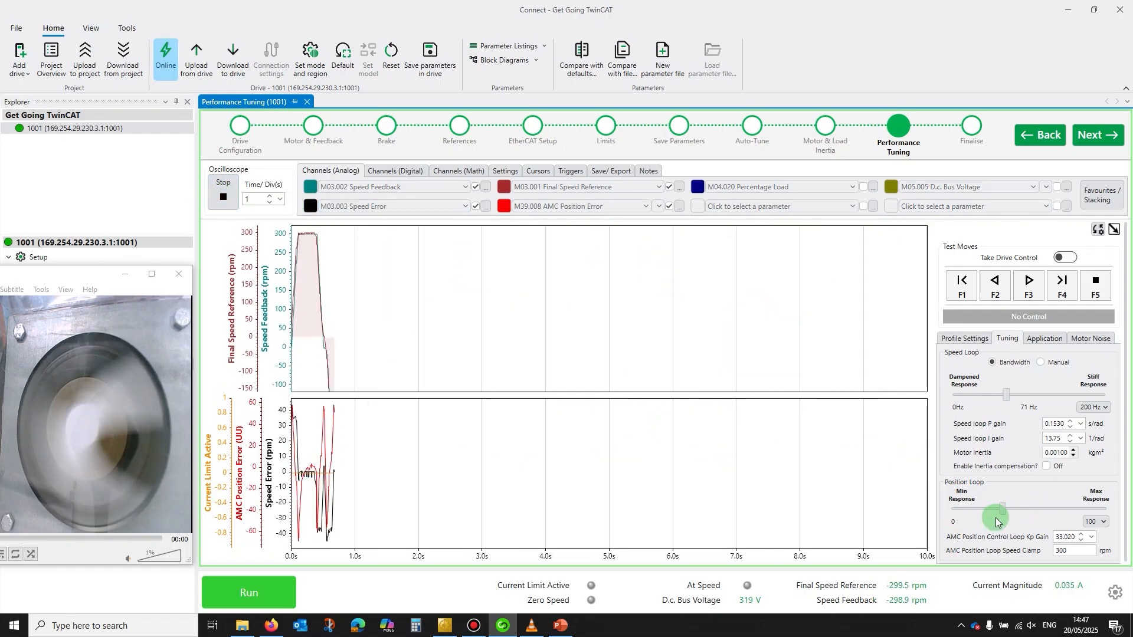
Try an AMC Position Control Loop Kp Gain of 24.616, set it to 52.117, and stop the oscilloscope
{"action": "mouse_move", "coordinate": [1004, 514]}
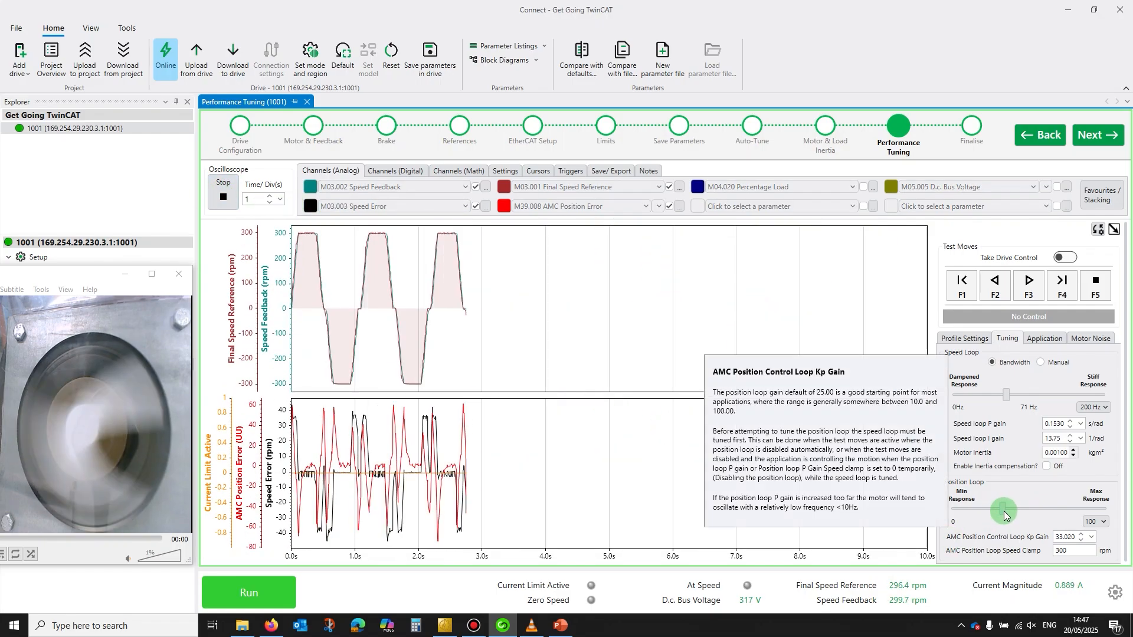
{"action": "left_click_drag", "start_coordinate": [1004, 511], "coordinate": [990, 515]}
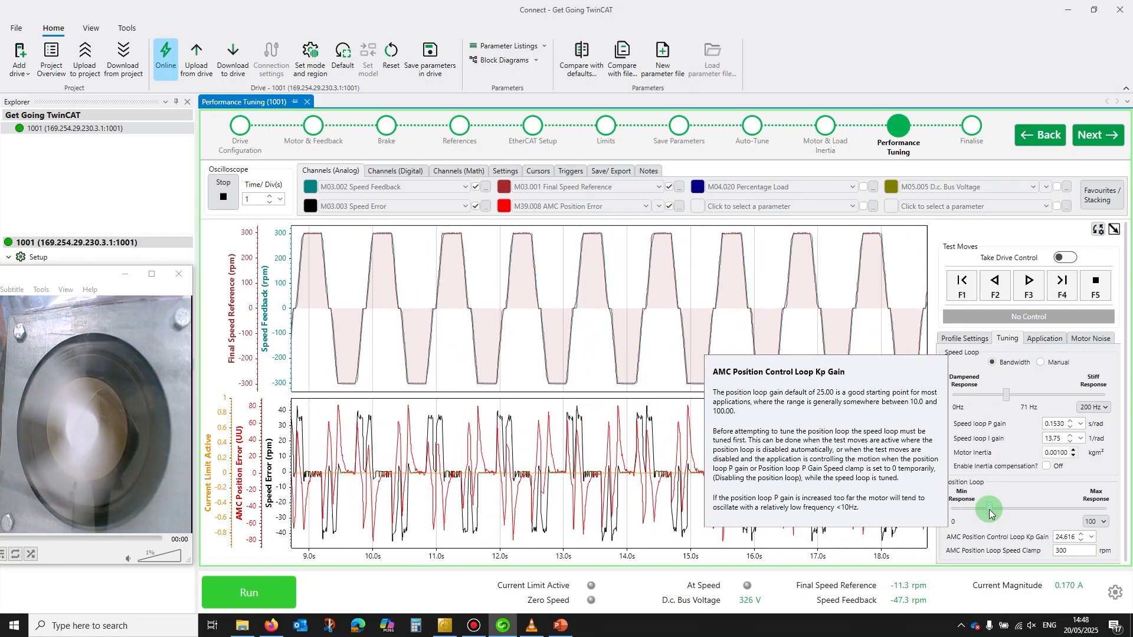
{"action": "left_click_drag", "start_coordinate": [989, 512], "coordinate": [1034, 513]}
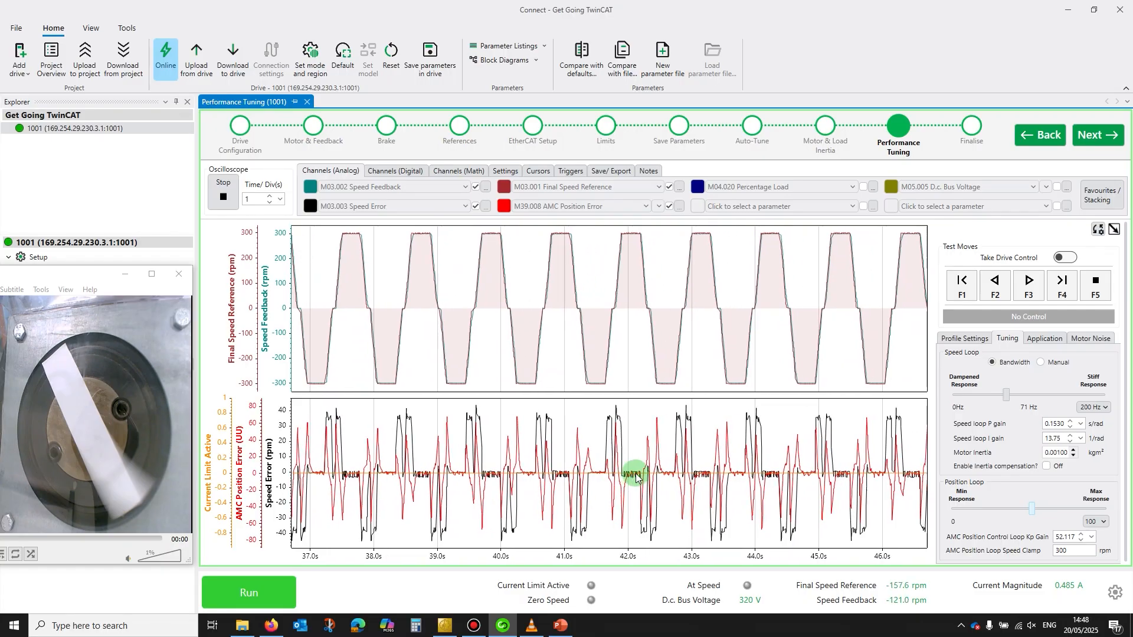
{"action": "left_click", "coordinate": [222, 197]}
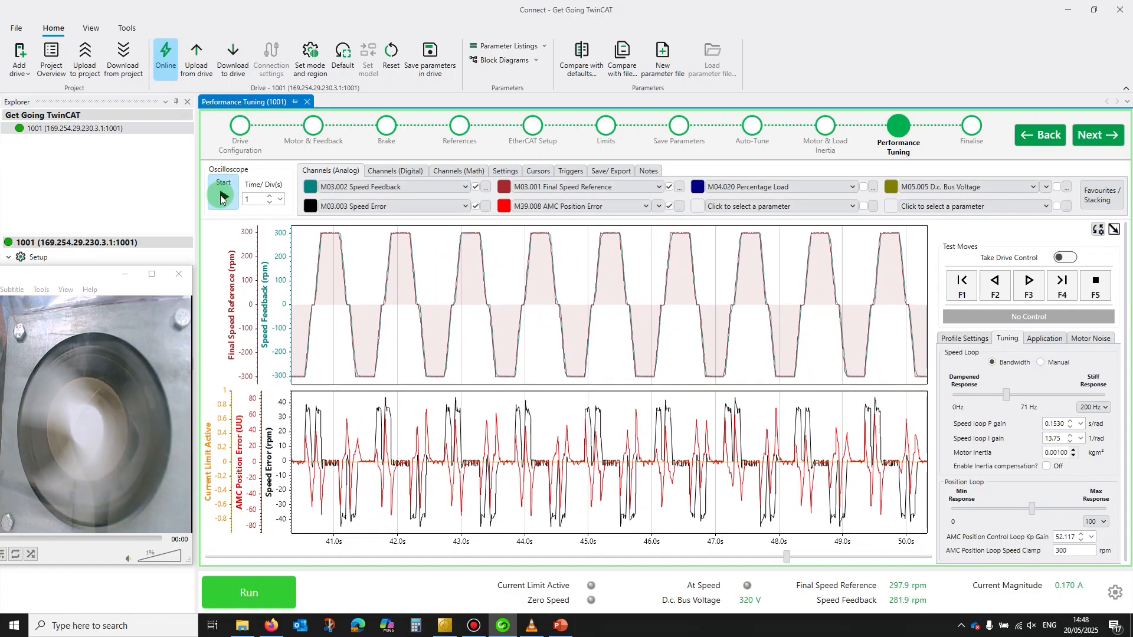
{"action": "mouse_move", "coordinate": [1062, 551]}
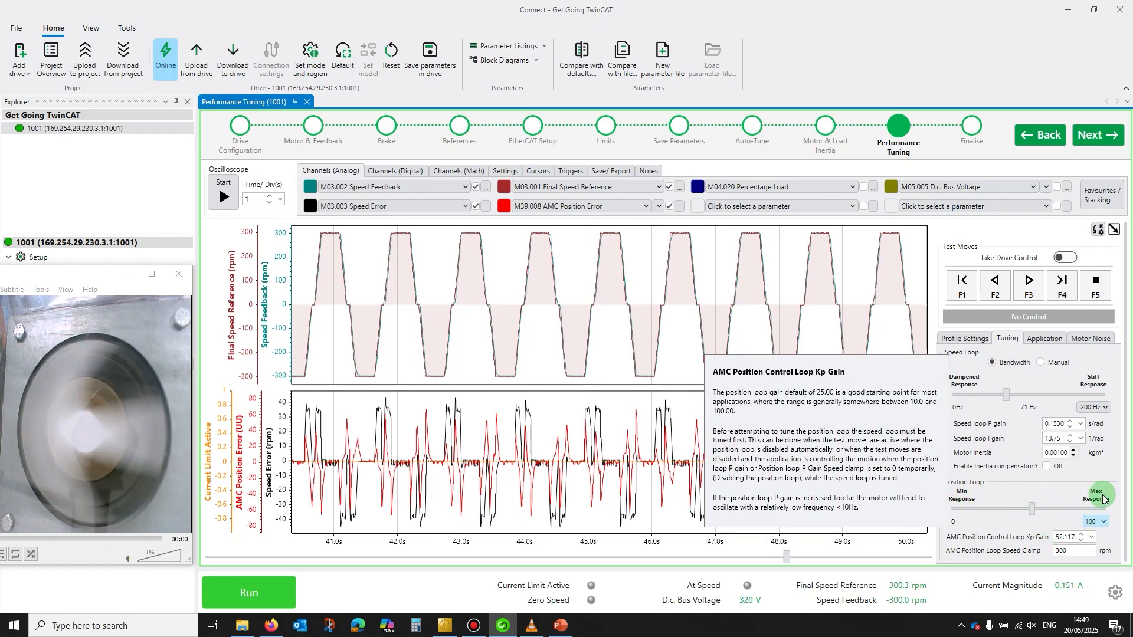
{"action": "left_click", "coordinate": [1105, 408]}
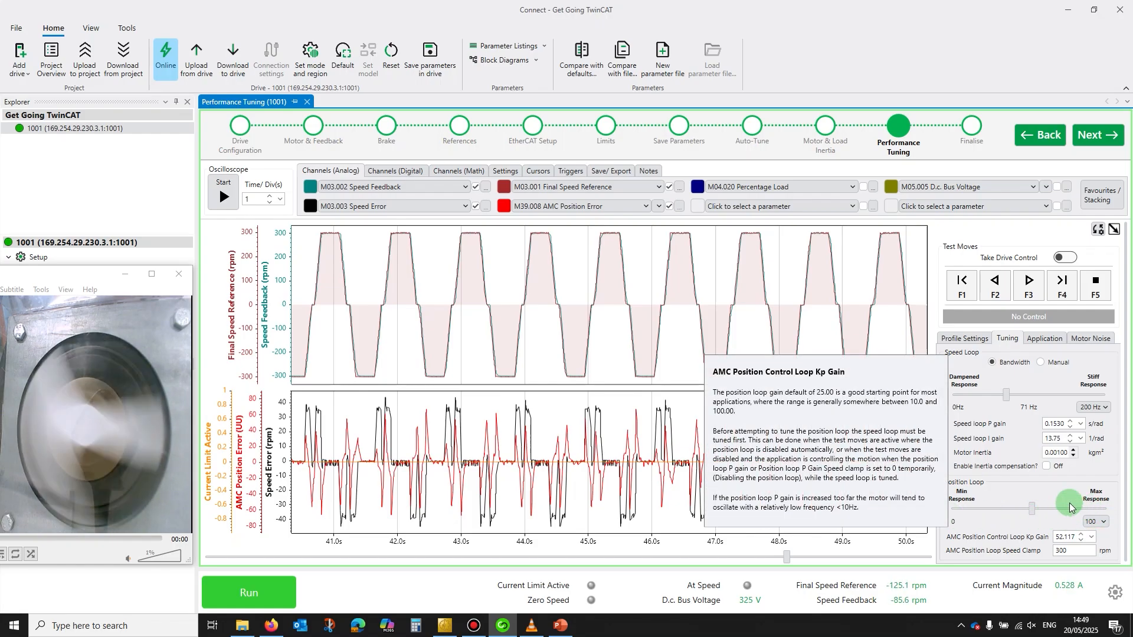
{"action": "mouse_move", "coordinate": [1055, 507]}
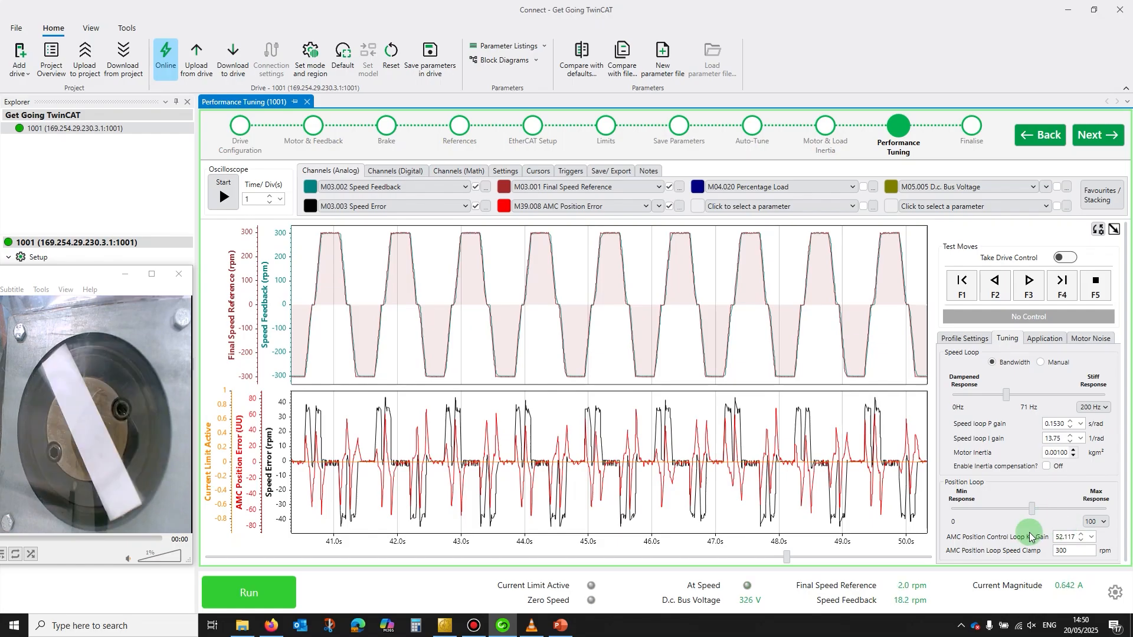
Switch to TwinCAT and write FALSE to CMD_Position and CMD_DriveOn on the Axis1Position block to stop and disable the axis
{"action": "left_click", "coordinate": [445, 625]}
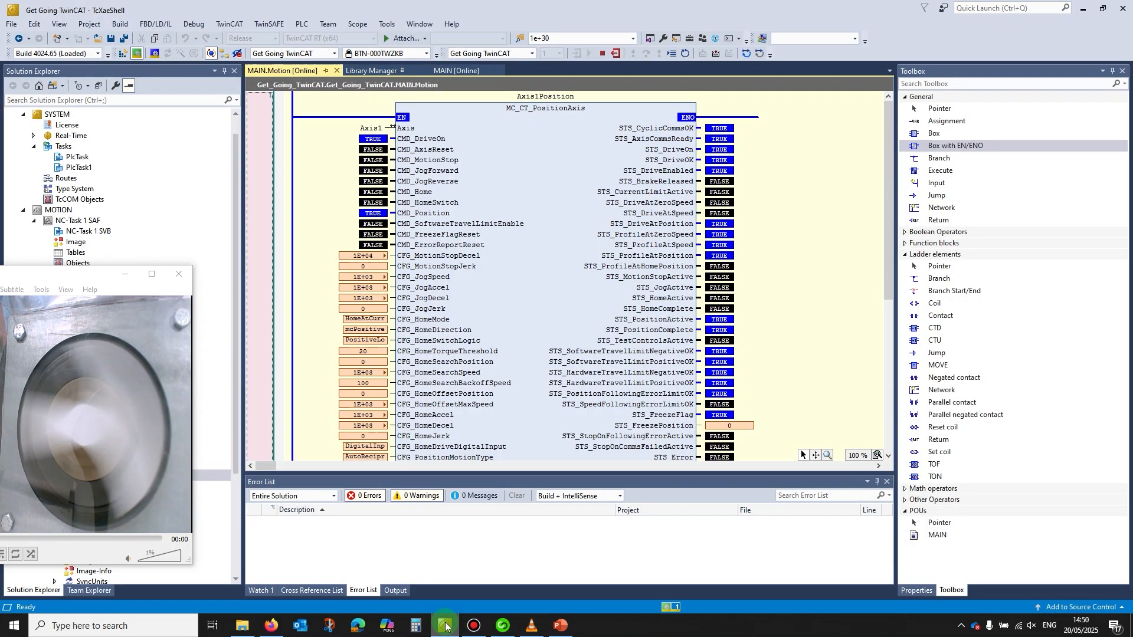
{"action": "double_click", "coordinate": [369, 213]}
{"action": "key", "text": "ctrl+F7"}
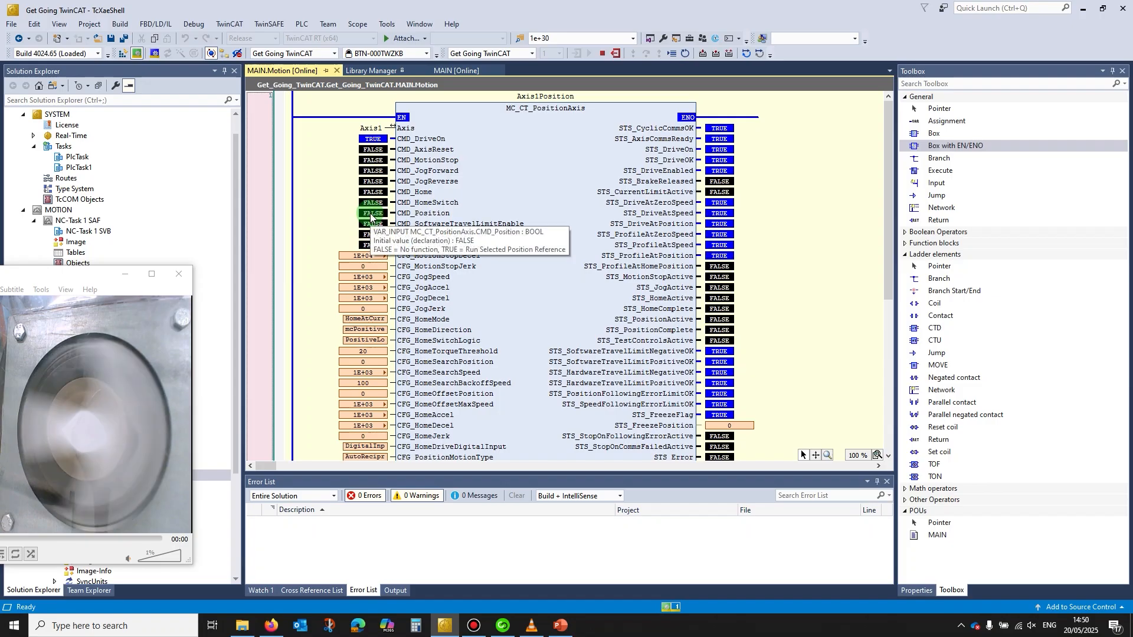
{"action": "double_click", "coordinate": [371, 140]}
{"action": "key", "text": "ctrl+F7"}
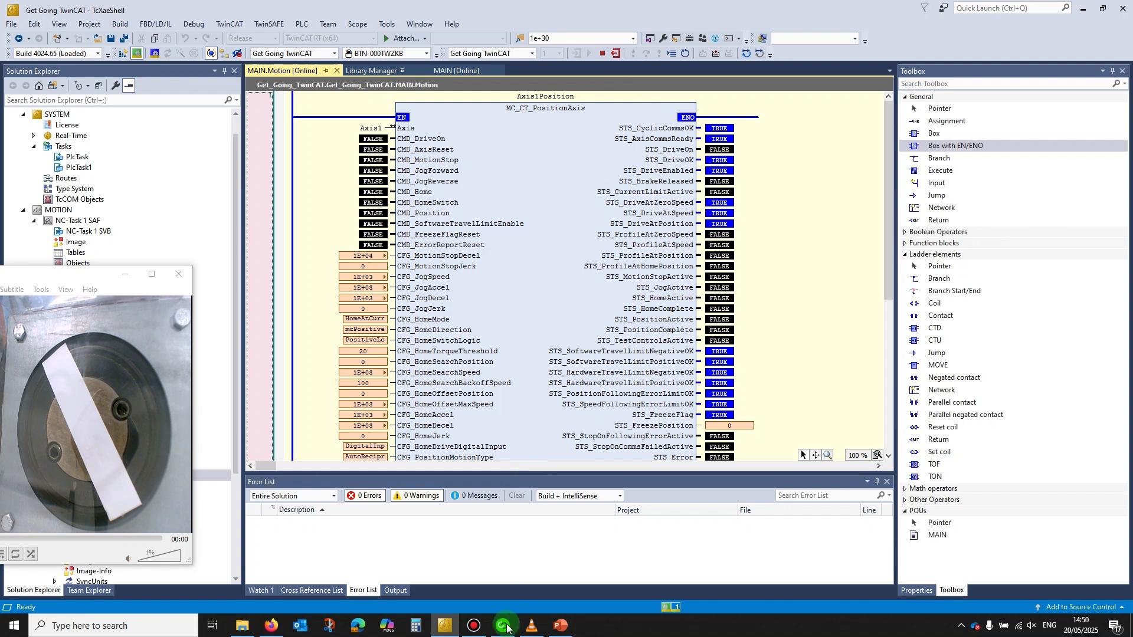
Return to Connect, advance to the Finalise page, and save the parameters in the drive
{"action": "mouse_move", "coordinate": [502, 630]}
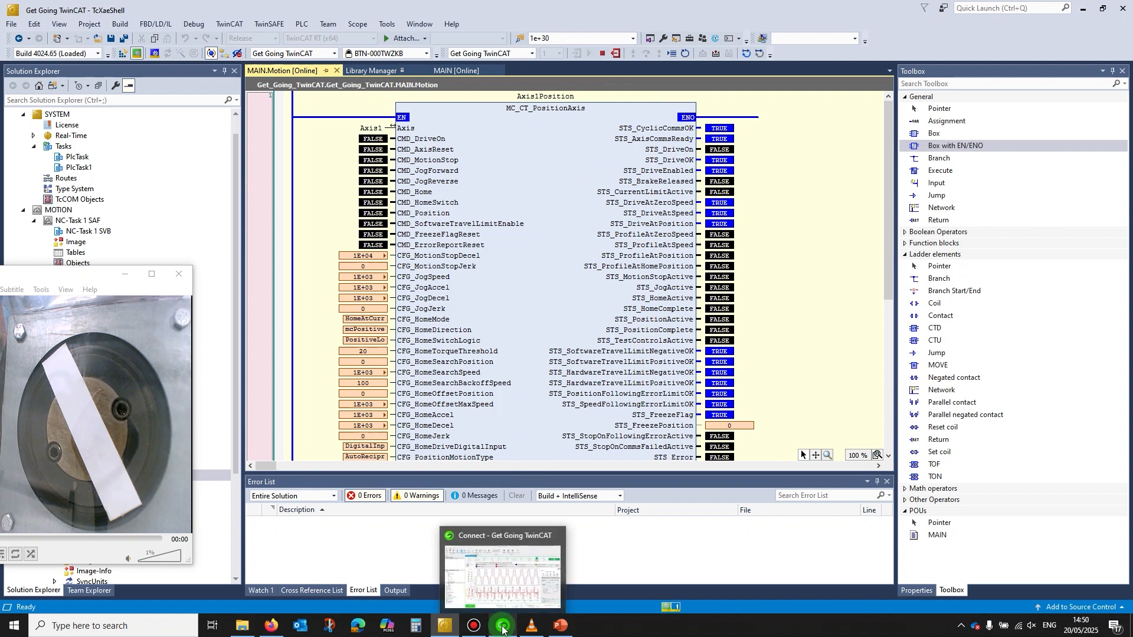
{"action": "left_click", "coordinate": [503, 626]}
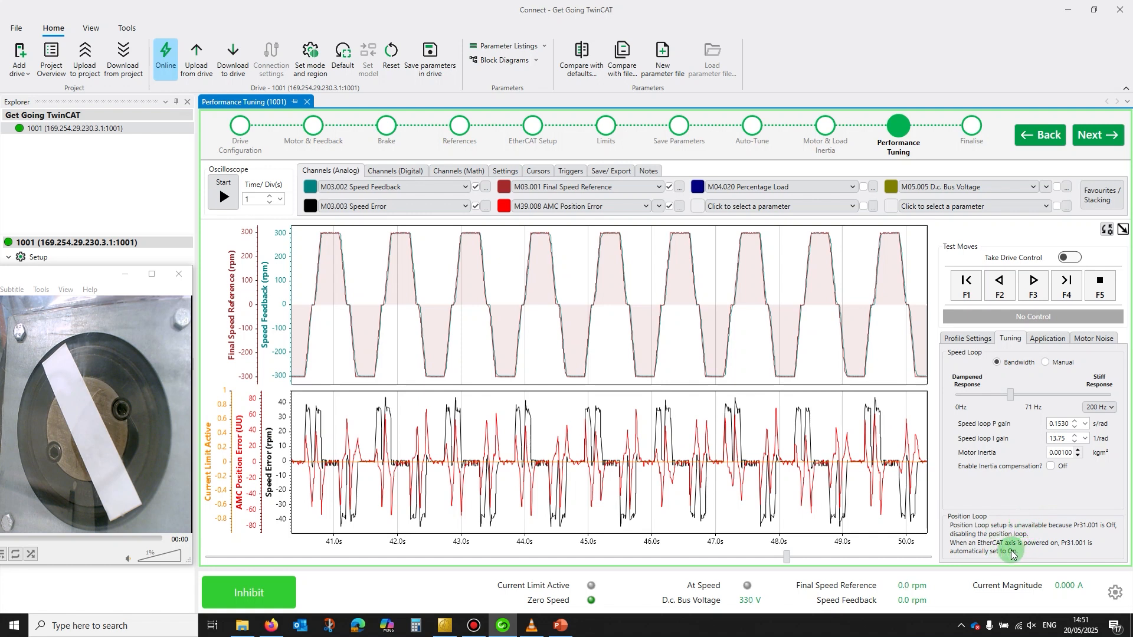
{"action": "left_click", "coordinate": [1097, 136]}
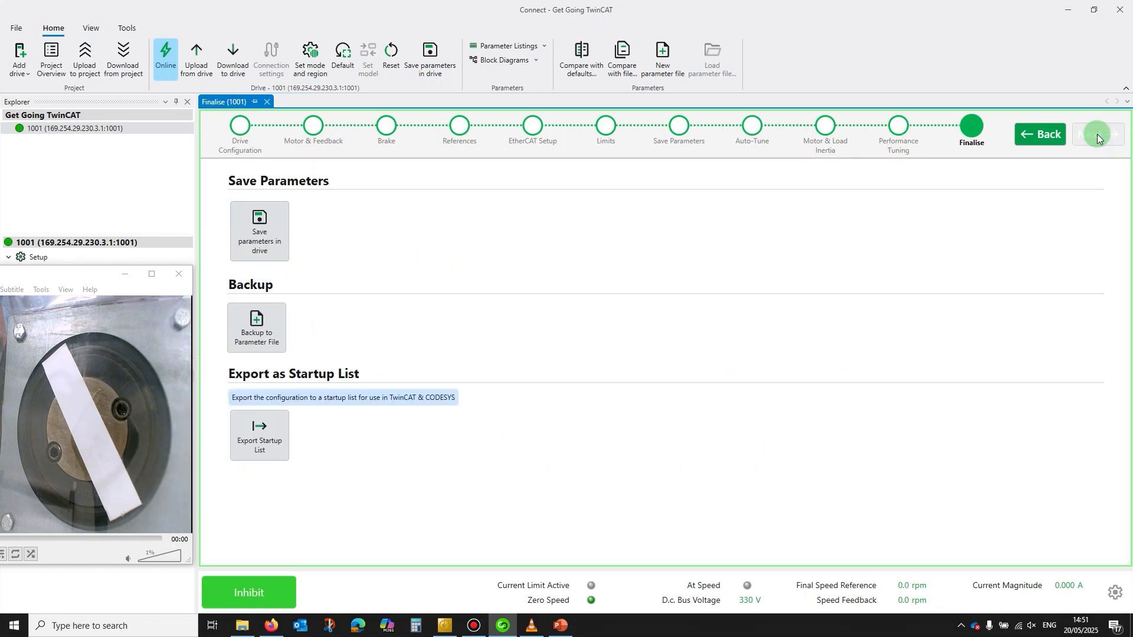
{"action": "left_click", "coordinate": [264, 236]}
{"action": "left_click", "coordinate": [257, 319]}
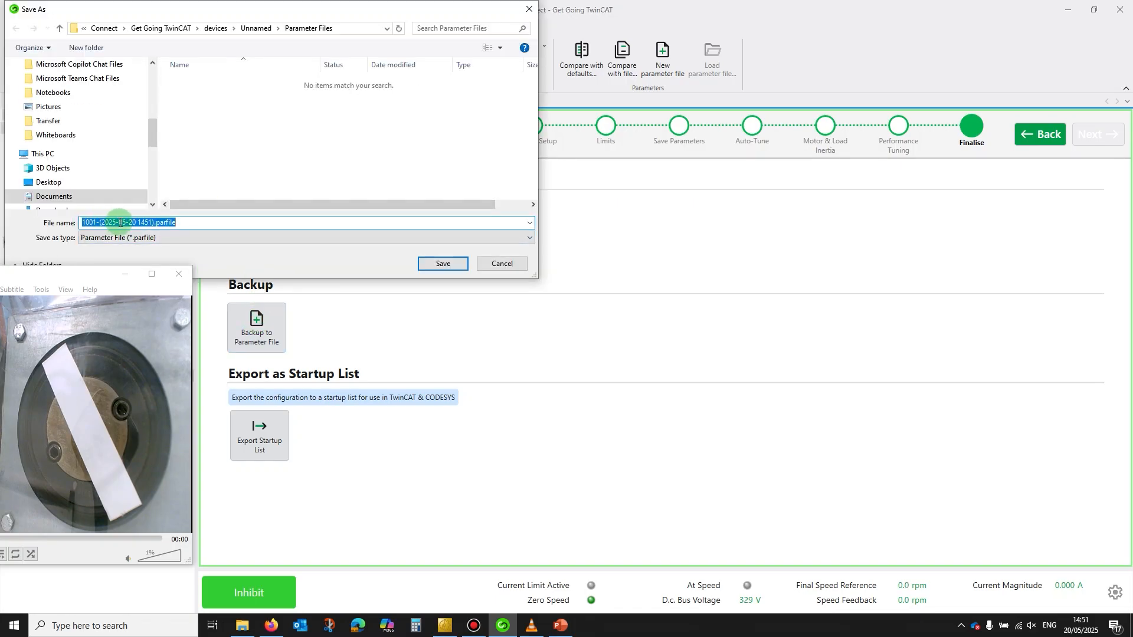
{"action": "left_click", "coordinate": [155, 222]}
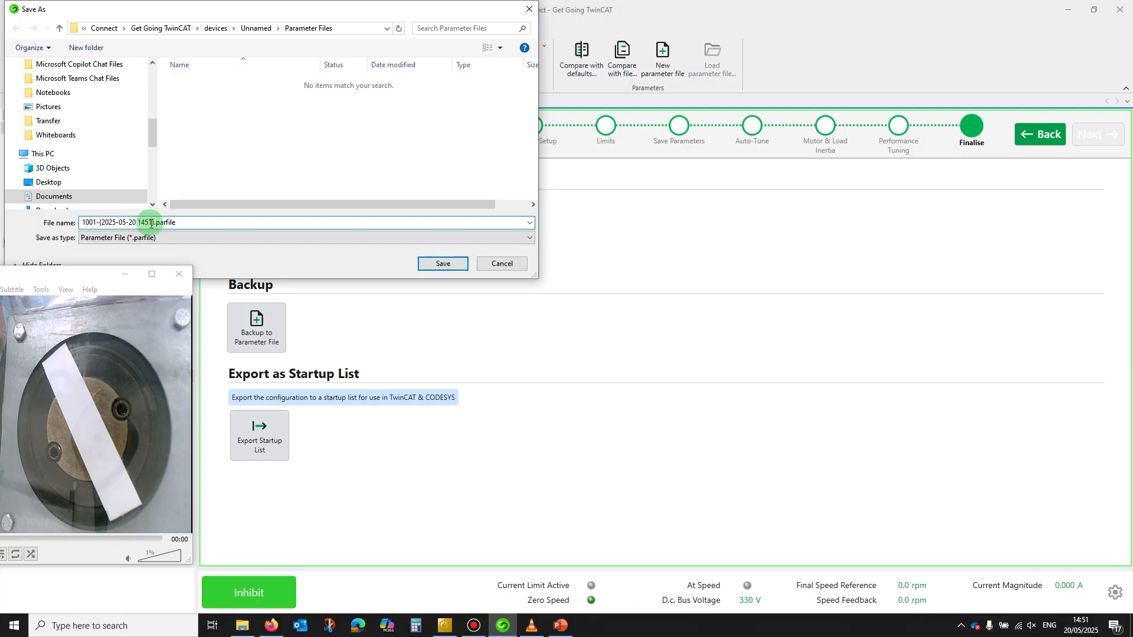
{"action": "type", "text": "Final Setup"}
{"action": "left_click", "coordinate": [431, 263]}
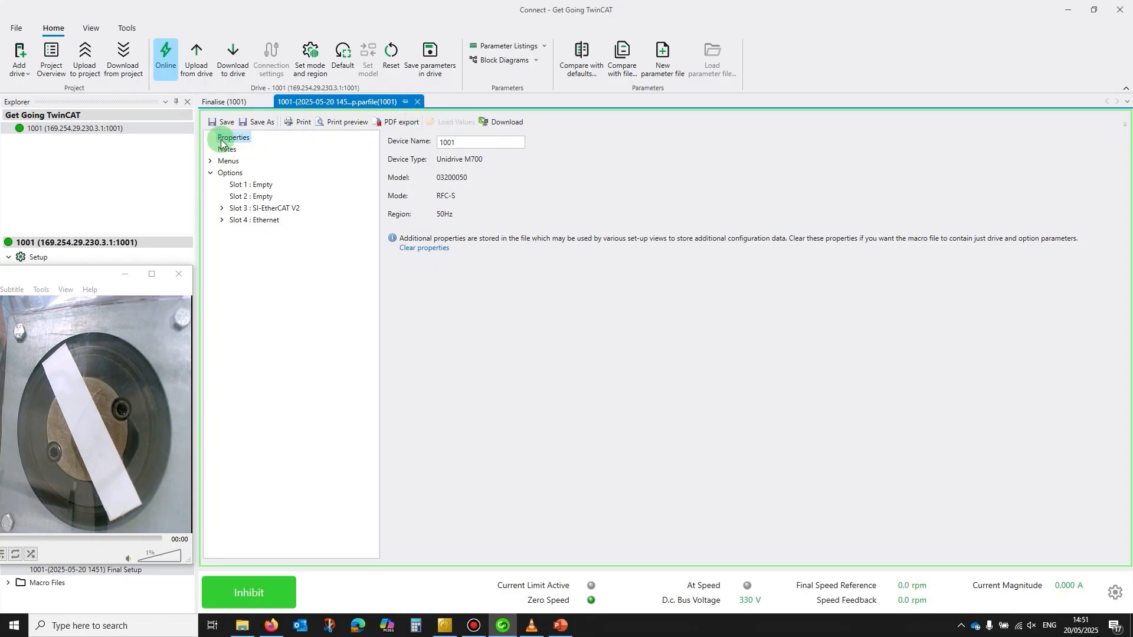
{"action": "left_click", "coordinate": [420, 103]}
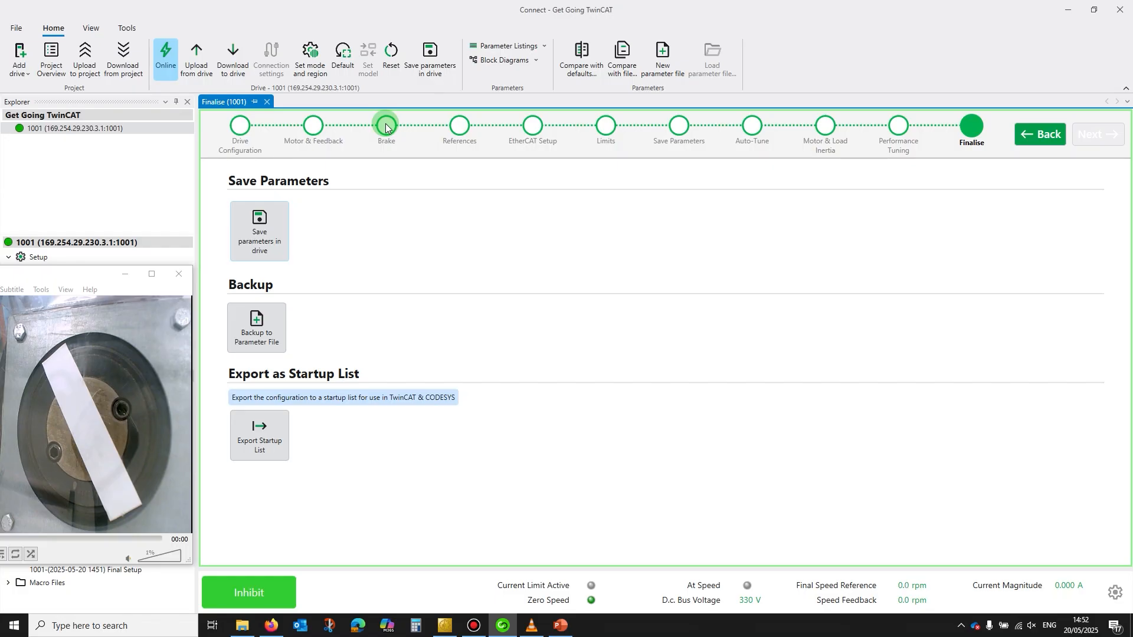
Export the drive configuration as the EtherCAT startup list StartupList.xml in the project's StartupLists folder
{"action": "left_click", "coordinate": [262, 431]}
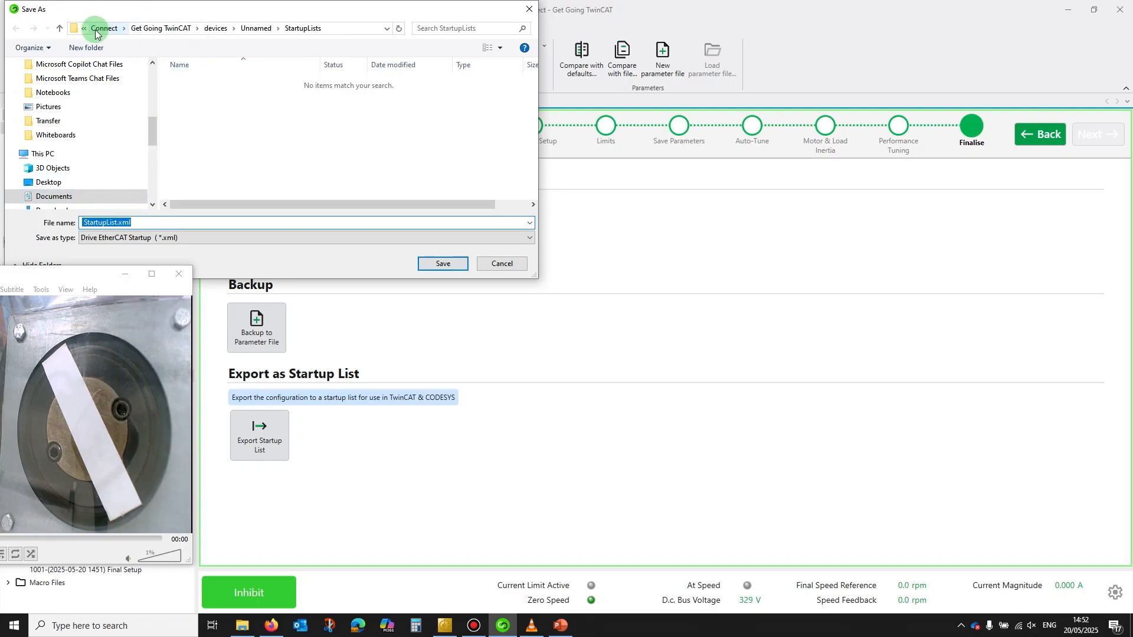
{"action": "left_click", "coordinate": [342, 29]}
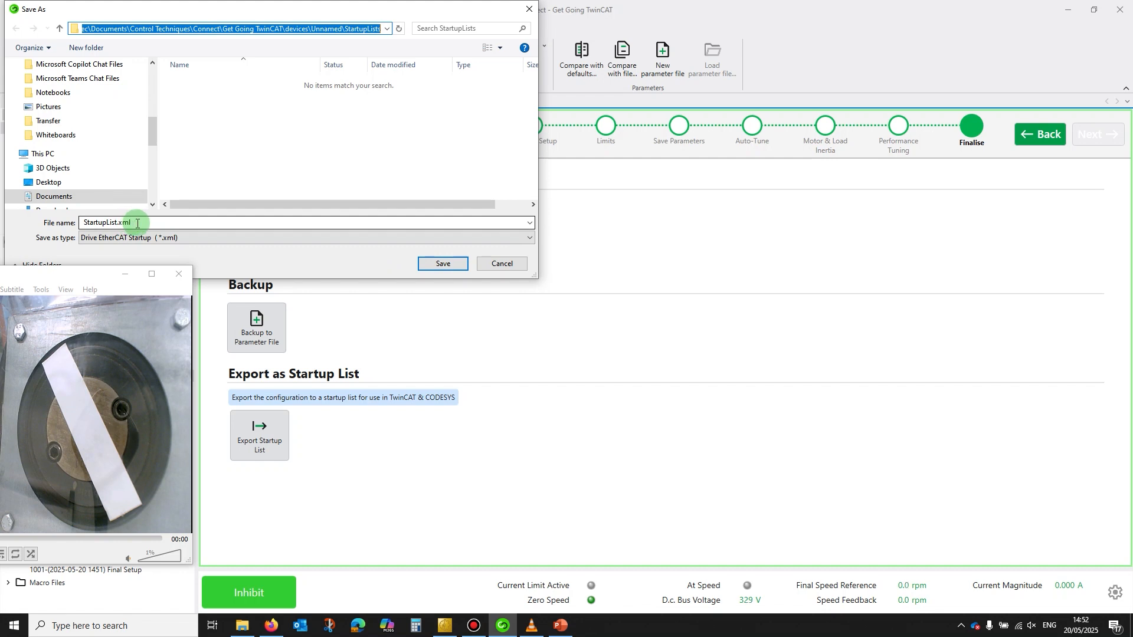
{"action": "left_click", "coordinate": [439, 264]}
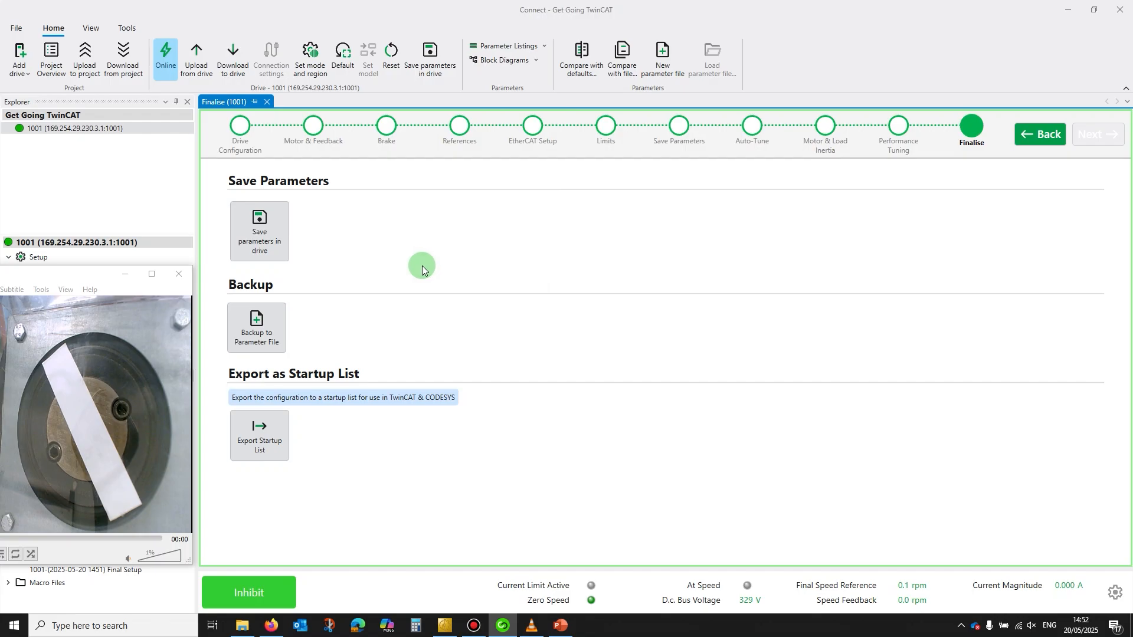